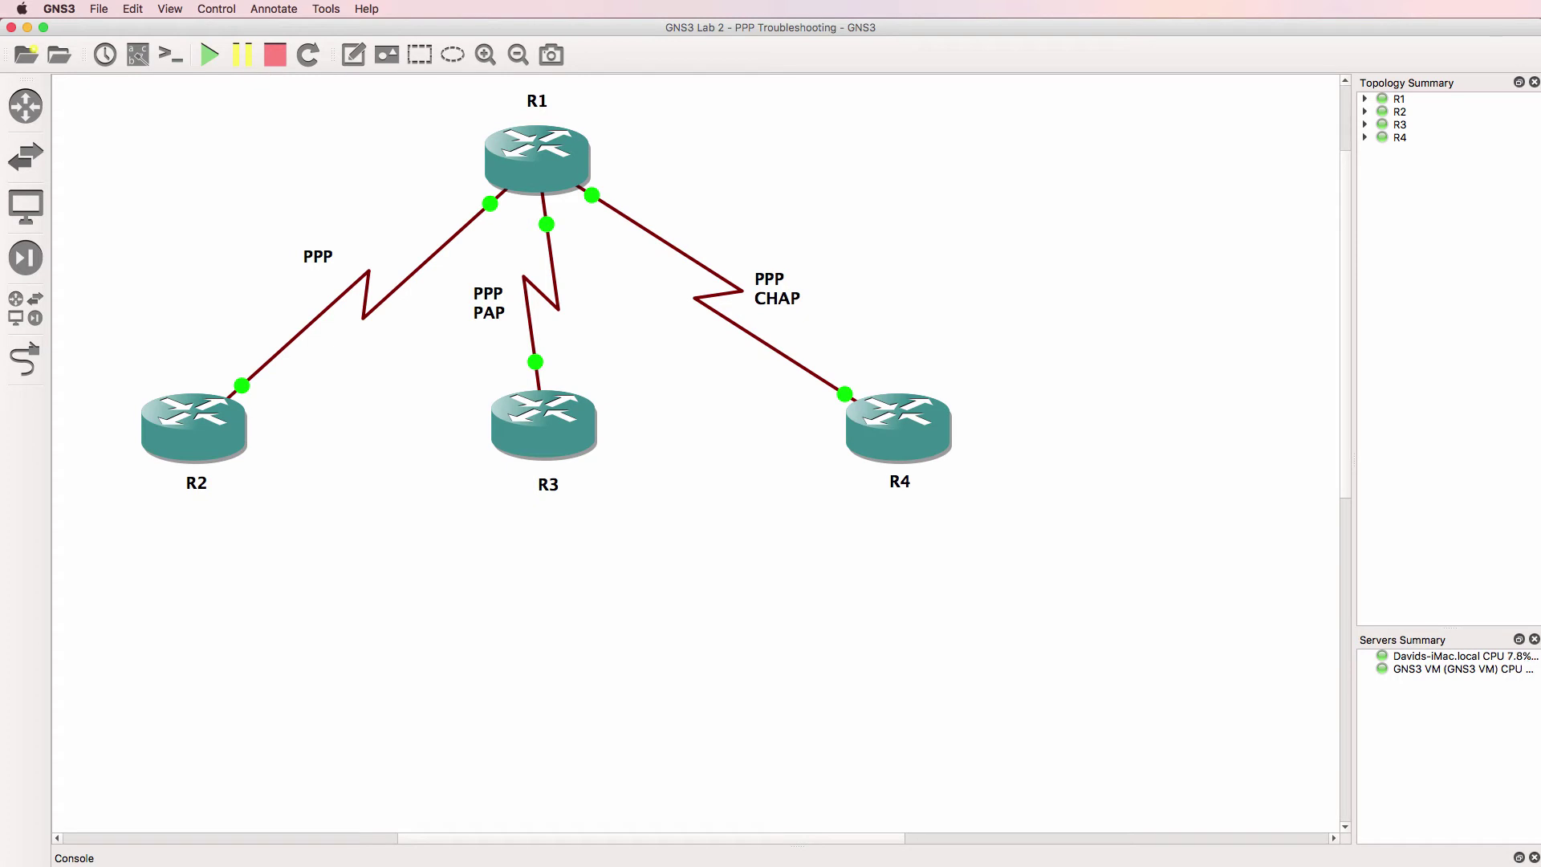
Switch to R1's console in Terminal, run "sh ip int brief", and check the addresses and protocol status of the serial interfaces.
key("super+Tab")
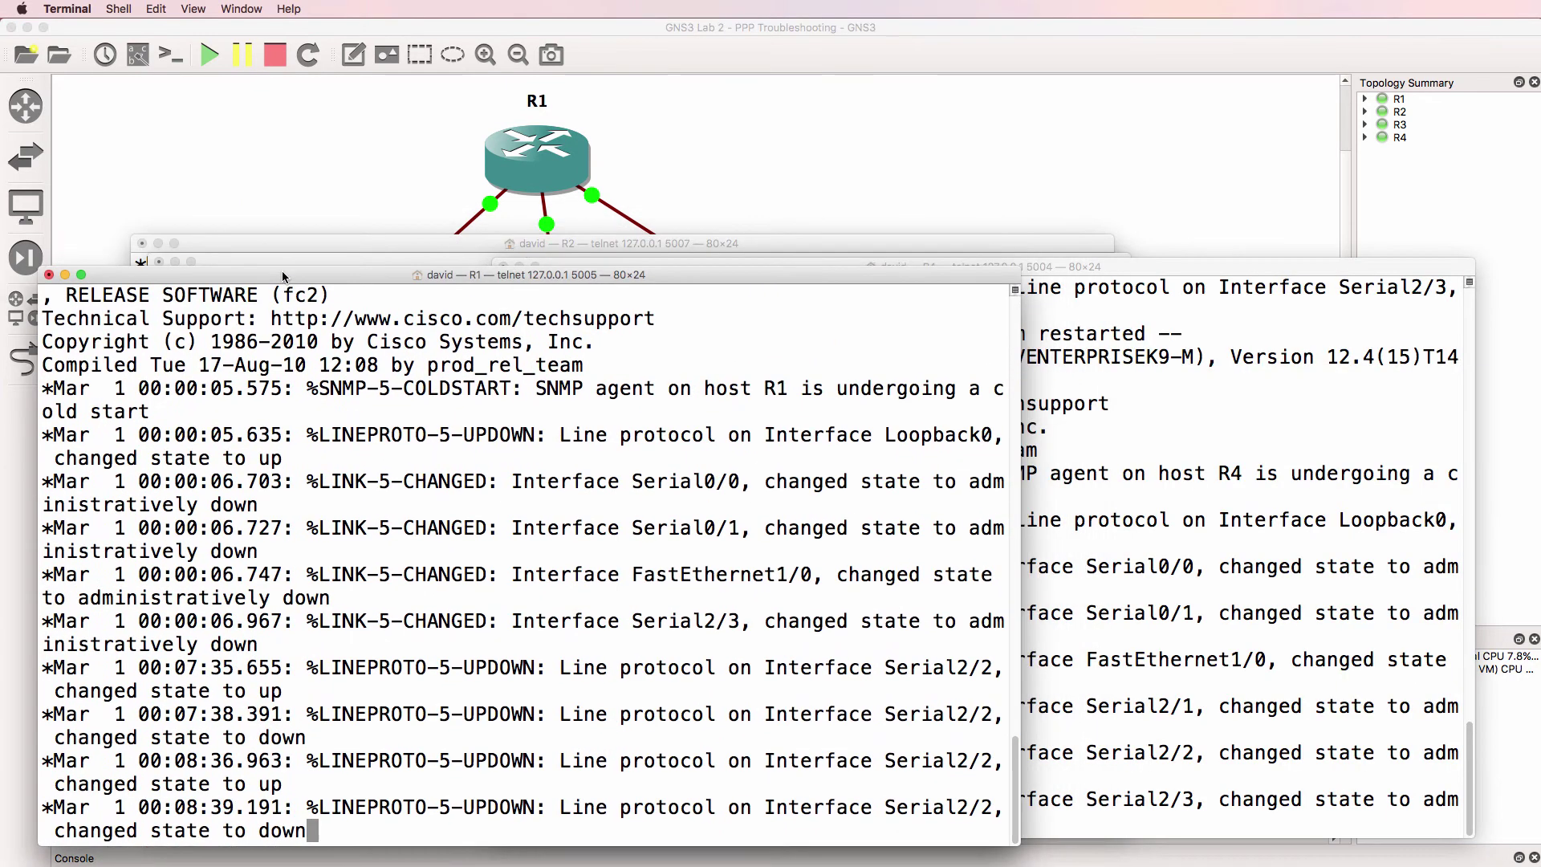
key("Return")
type("sh ip int brief")
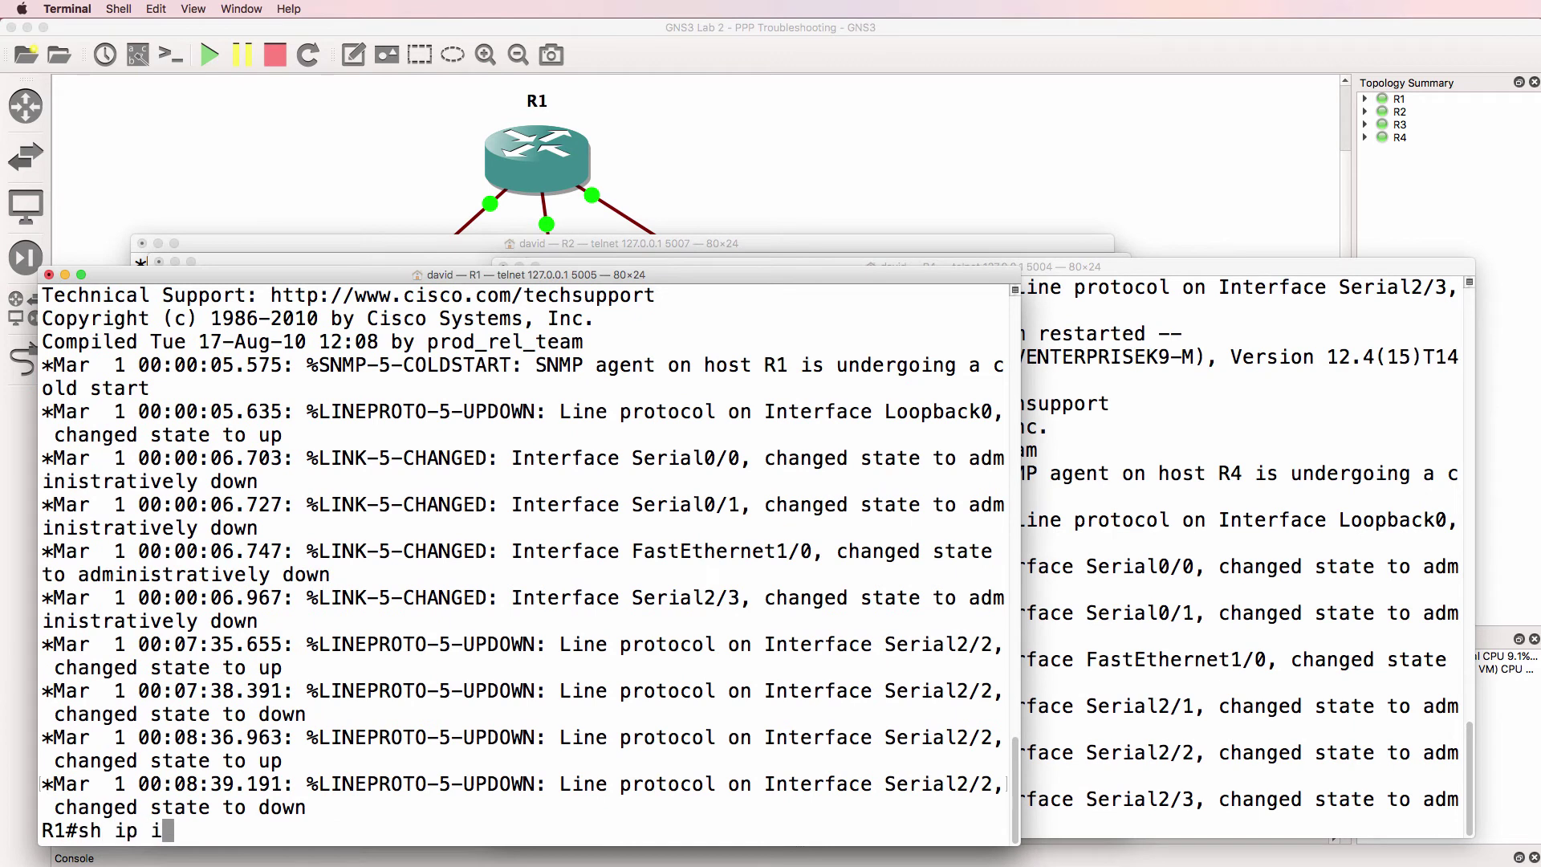
key("Return")
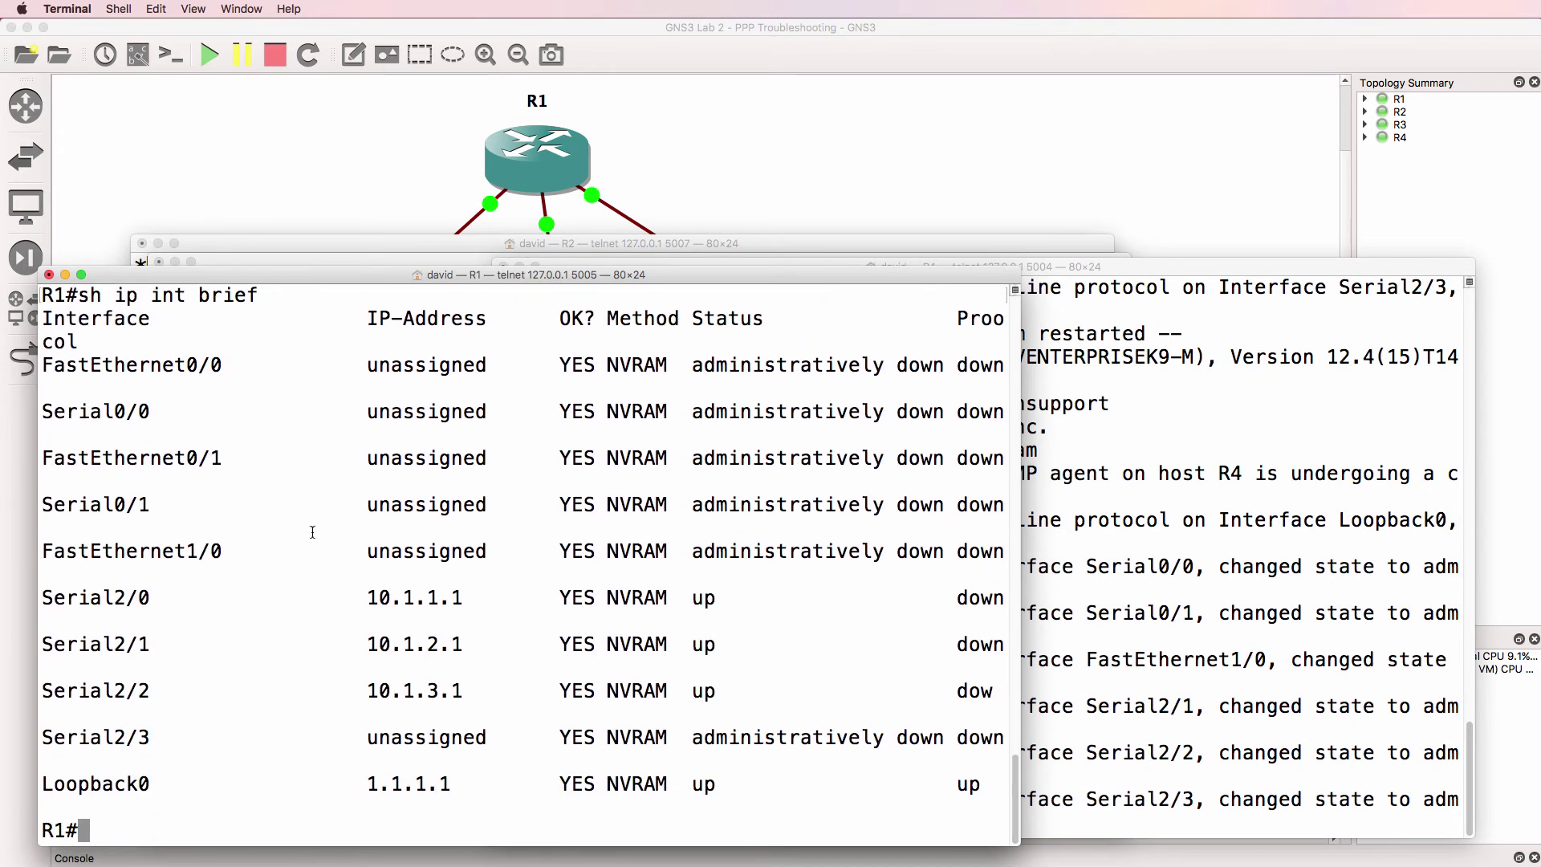
left_click_drag(435, 600, 504, 601)
left_click_drag(357, 645, 431, 664)
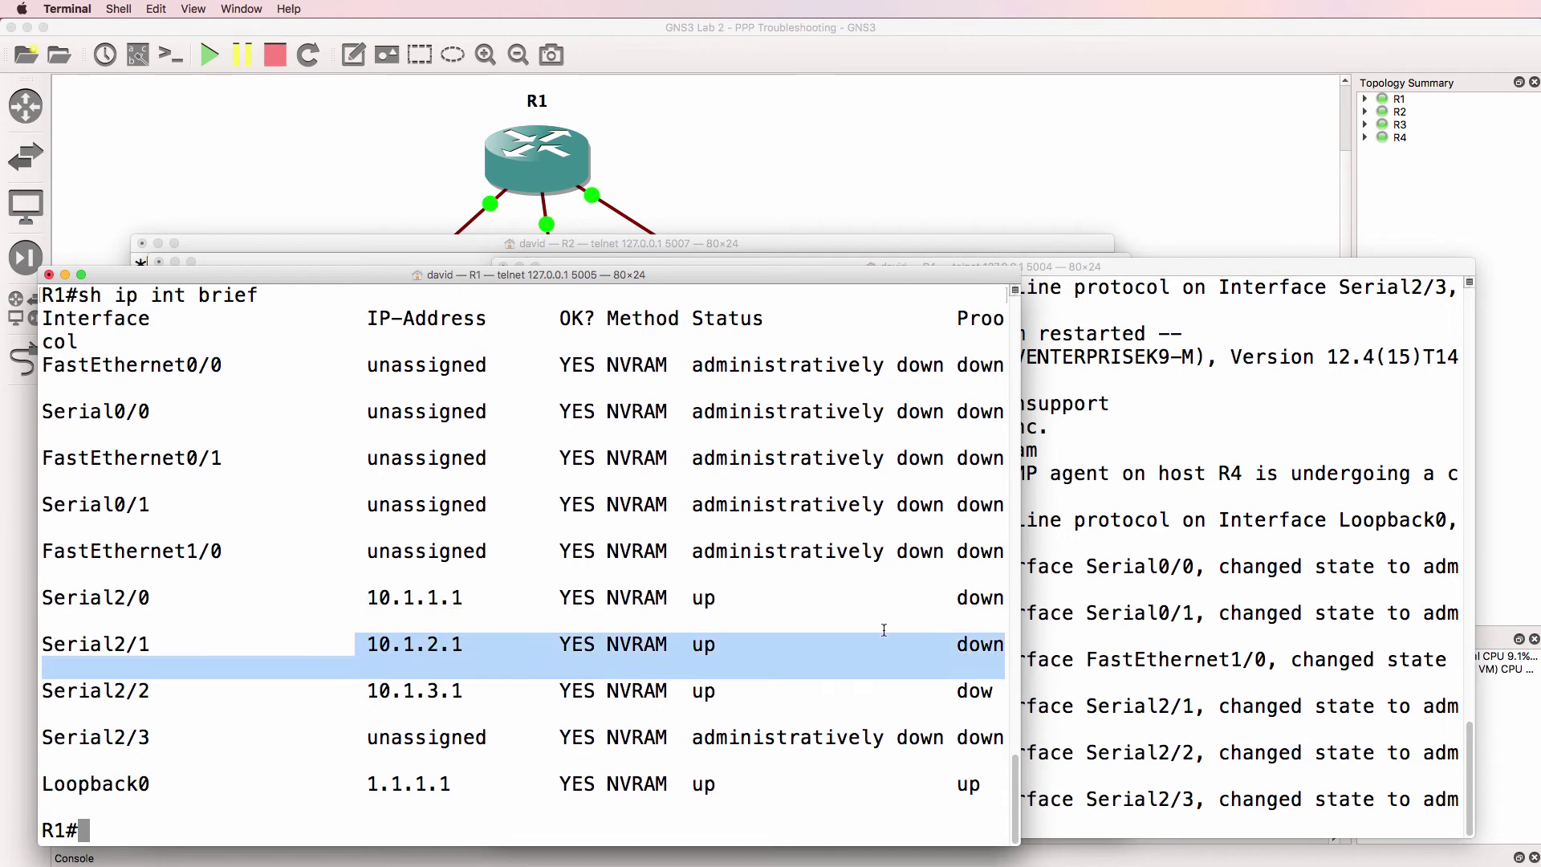
double_click(979, 598)
double_click(1001, 649)
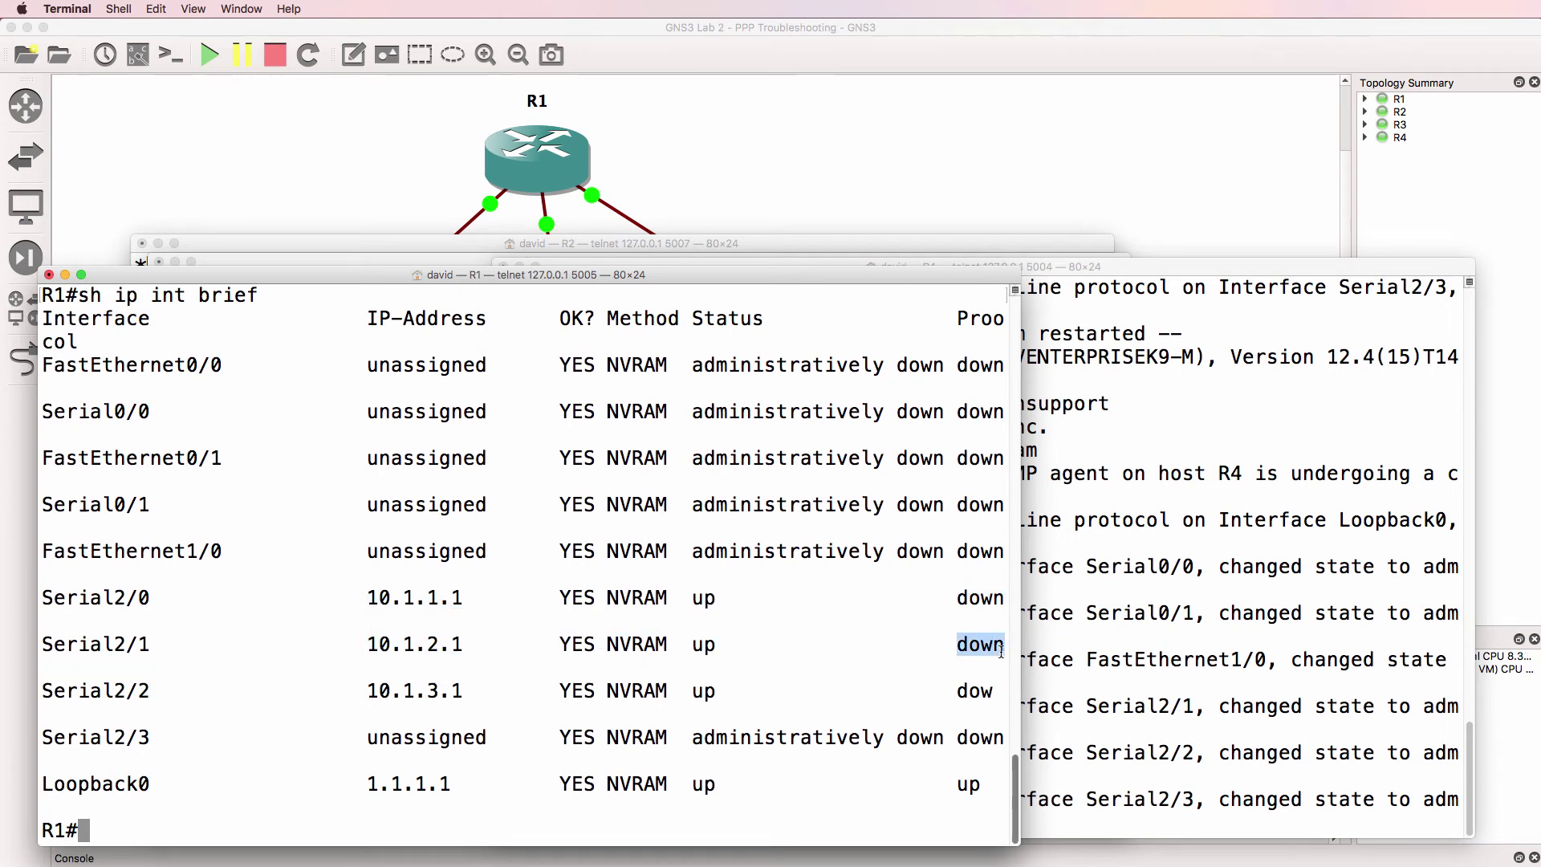
Run "sh int s2/0" on R1 and examine the interface's line protocol, encapsulation and LCP state.
left_click(308, 190)
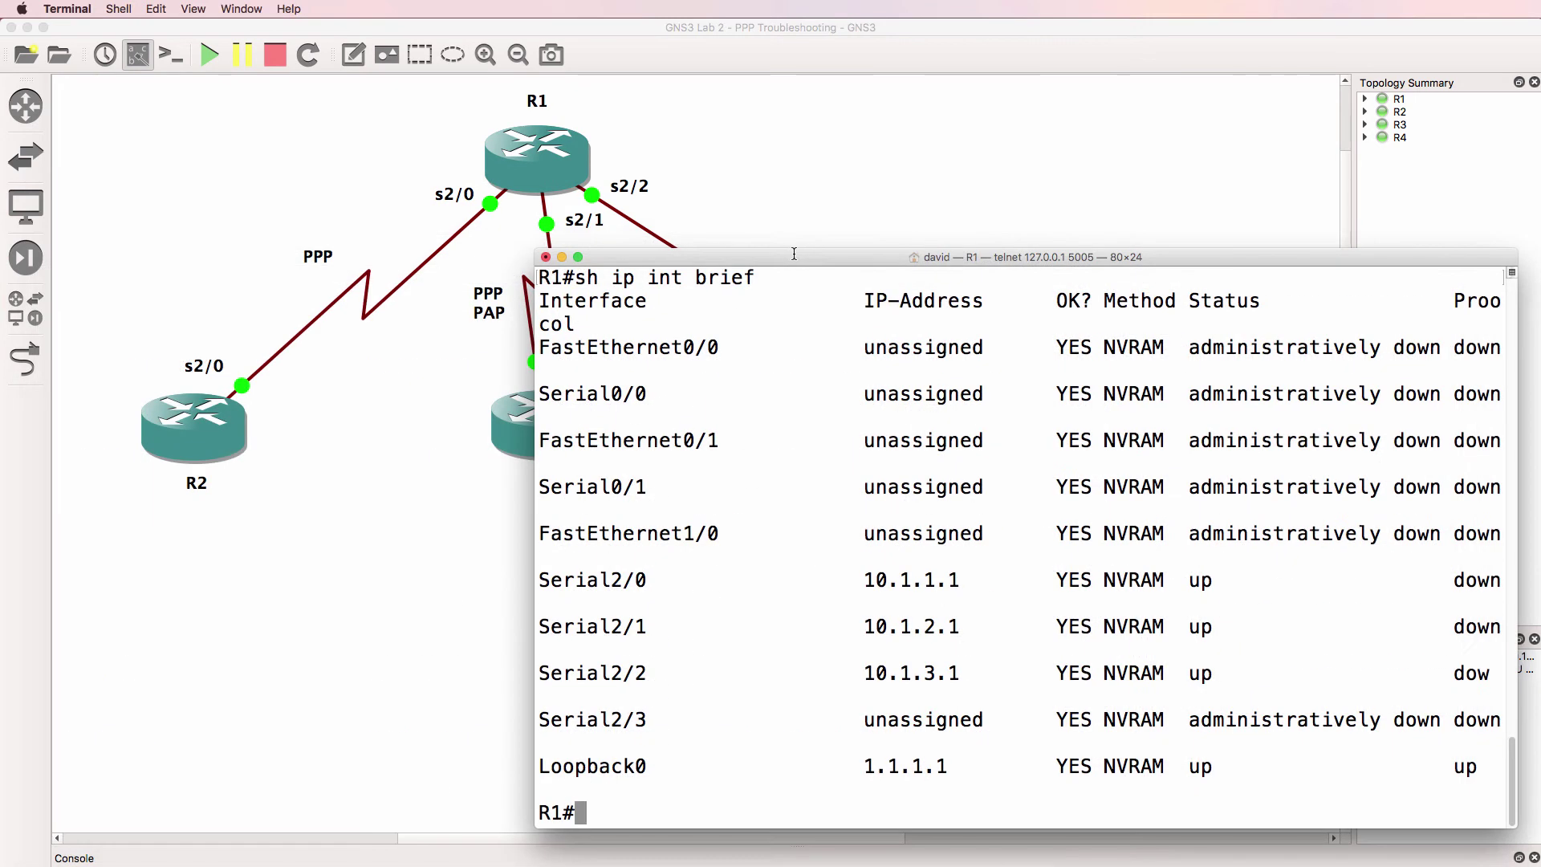
type("sh int s2/0")
key("Return")
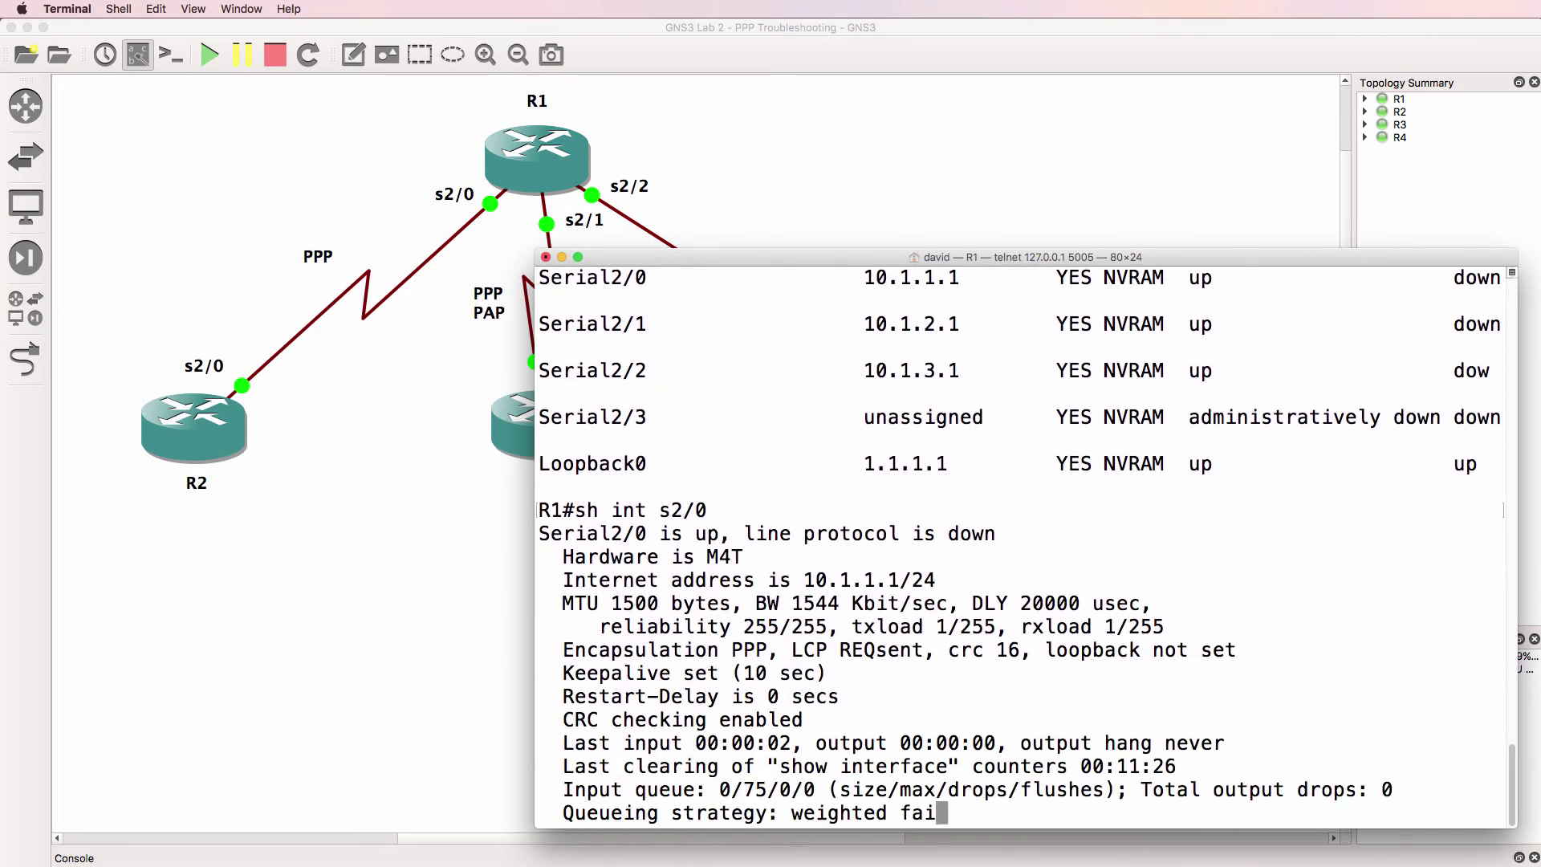
left_click_drag(1007, 301, 543, 307)
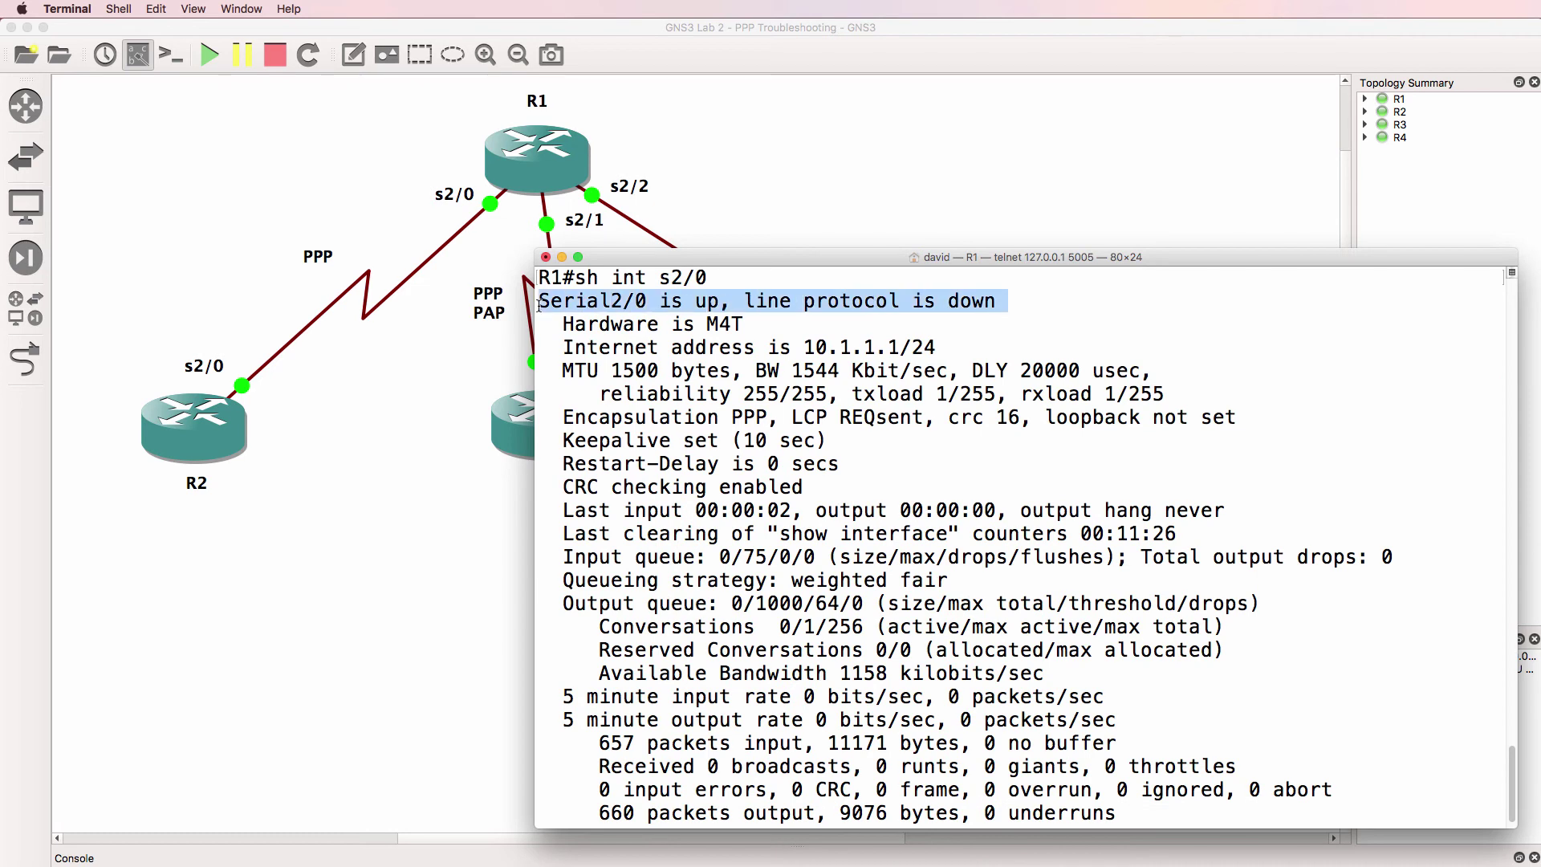
left_click_drag(766, 412, 544, 410)
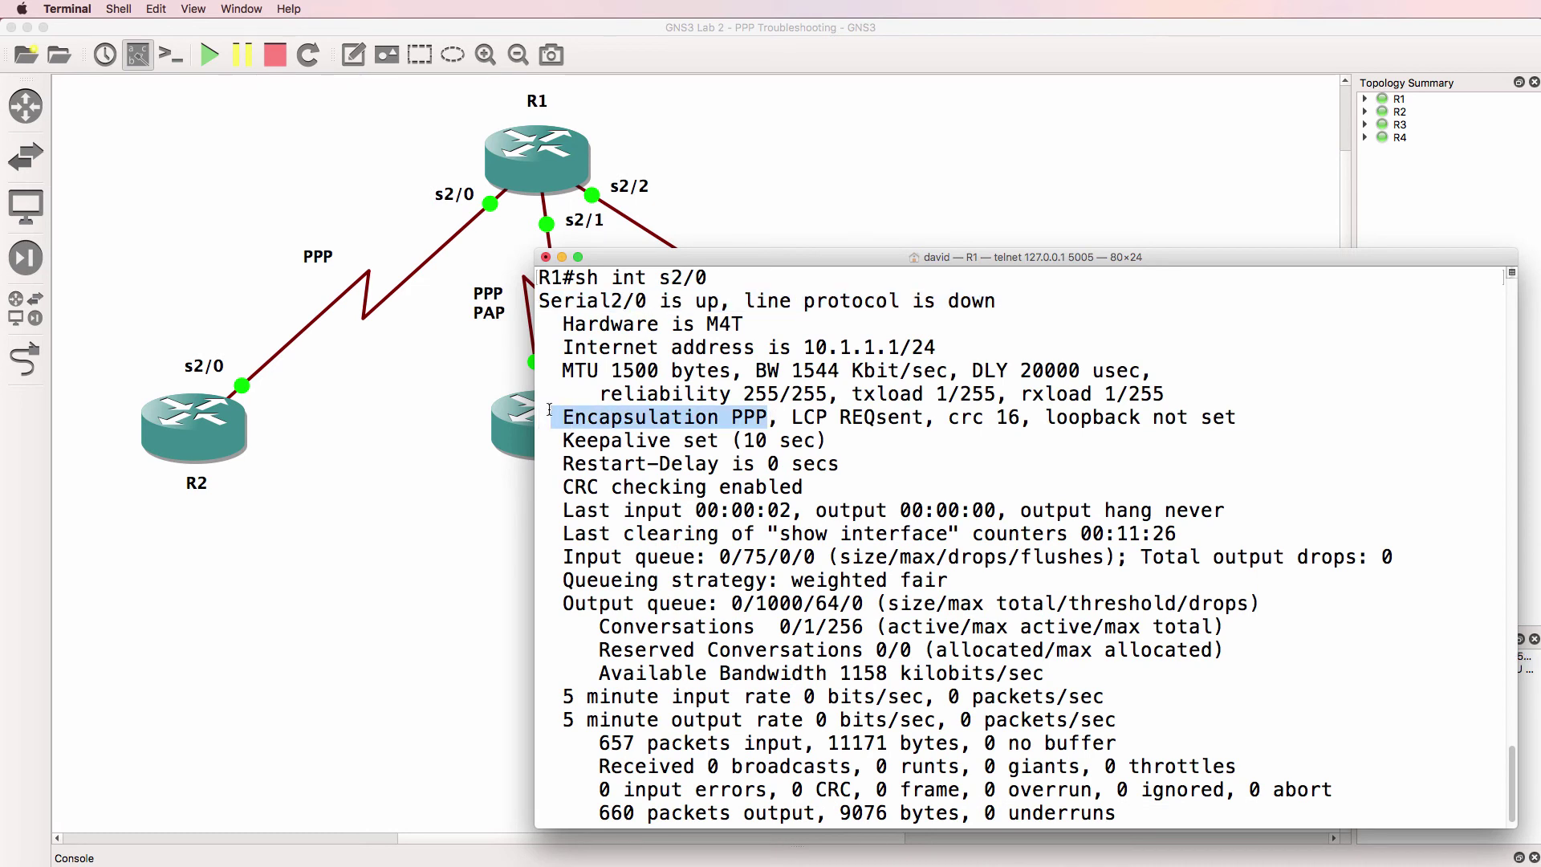
left_click_drag(799, 418, 919, 414)
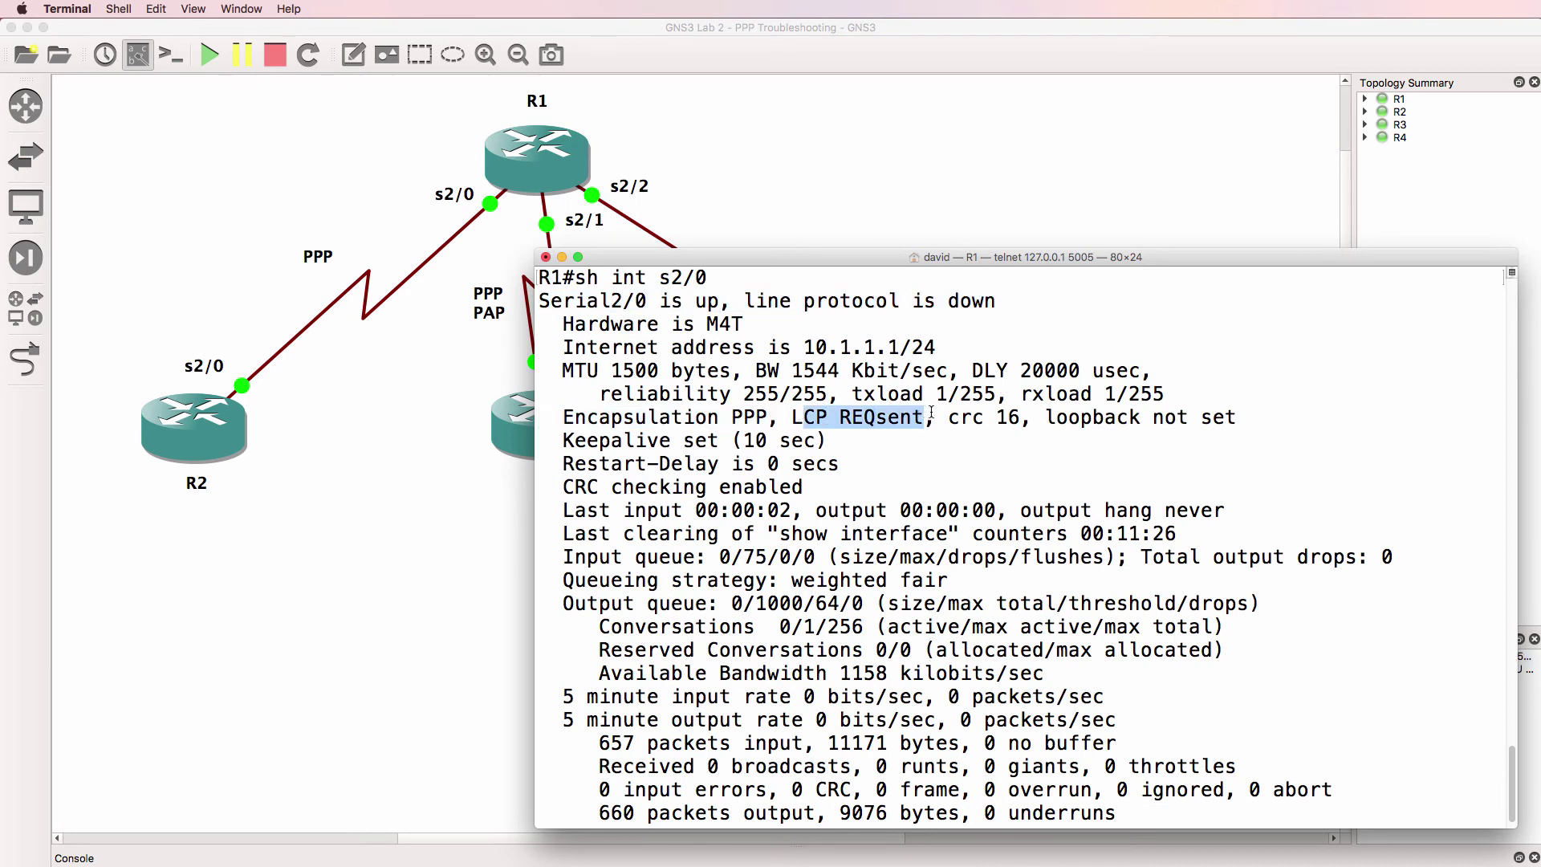
left_click_drag(563, 394, 812, 496)
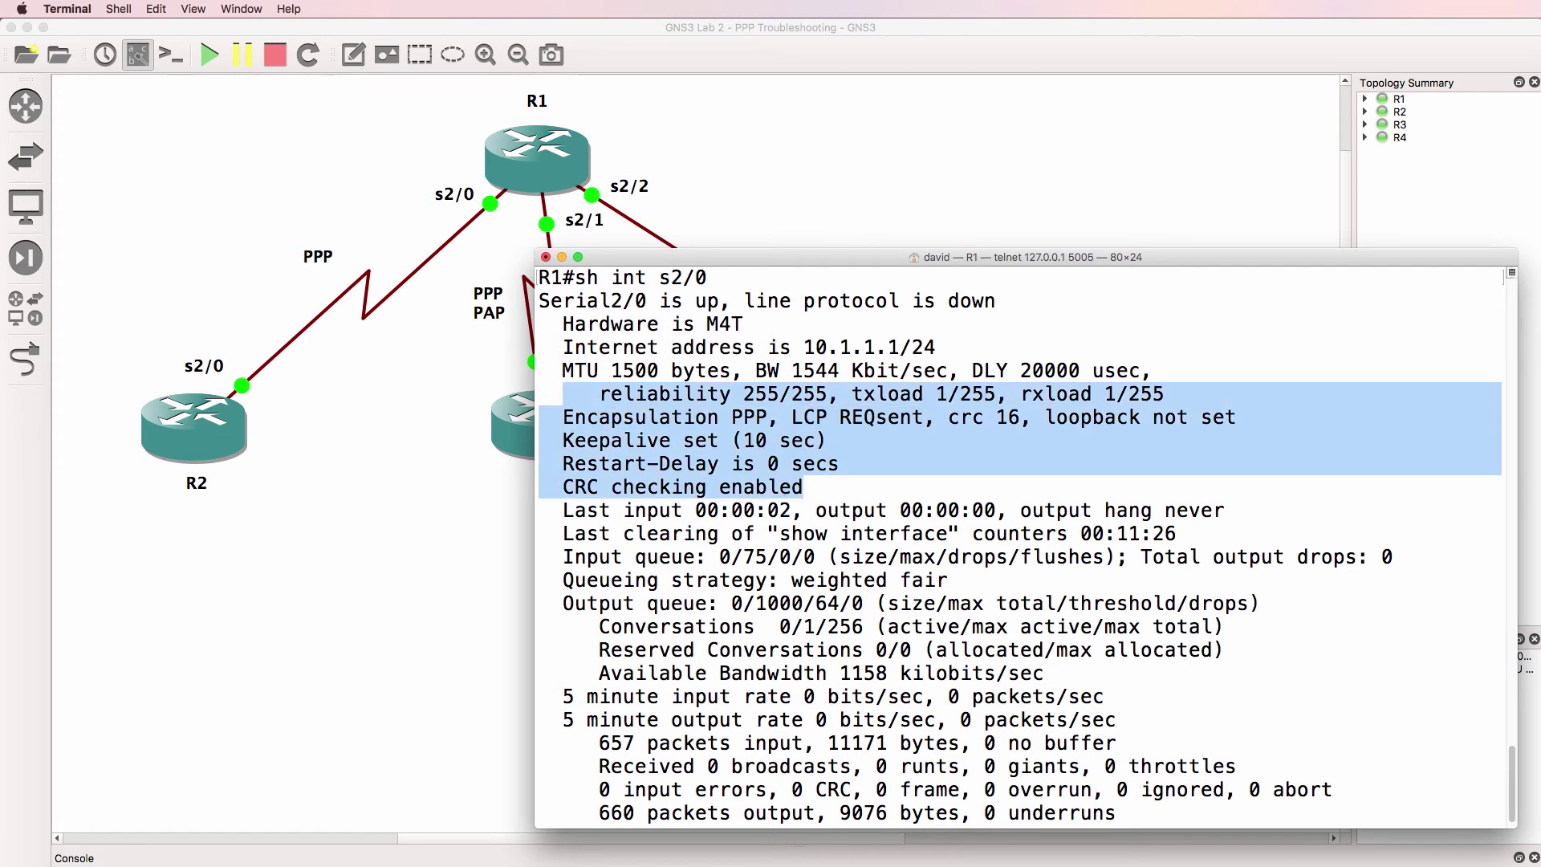
Open R2's console, run "sh int s2/0" there and check the encapsulation of the interface.
double_click(193, 425)
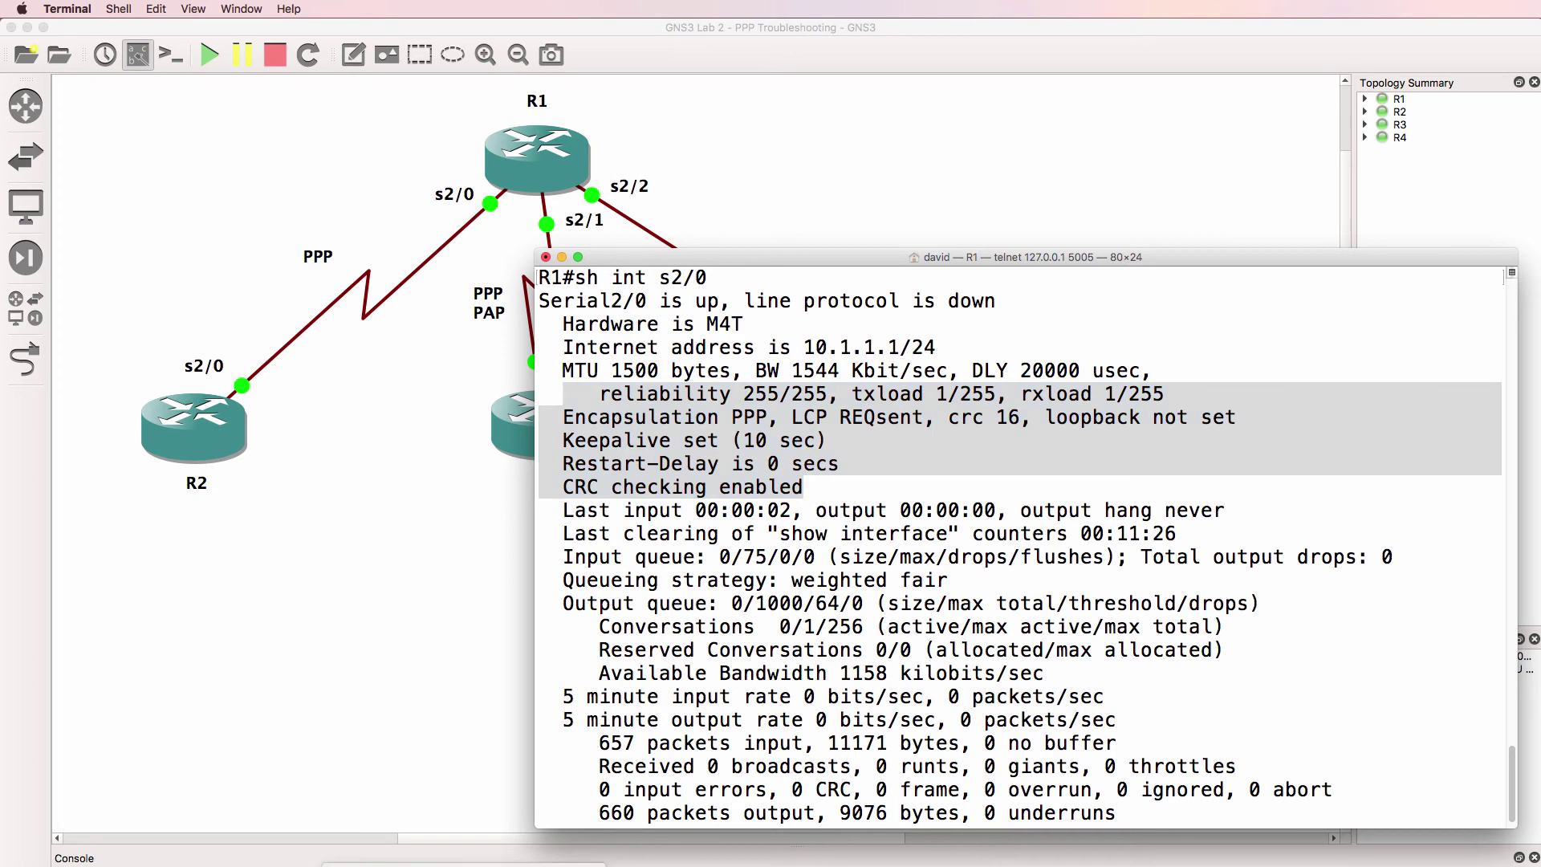
left_click_drag(560, 244, 933, 255)
key("Return")
key("Return")
type("sh int s2/0")
key("Return")
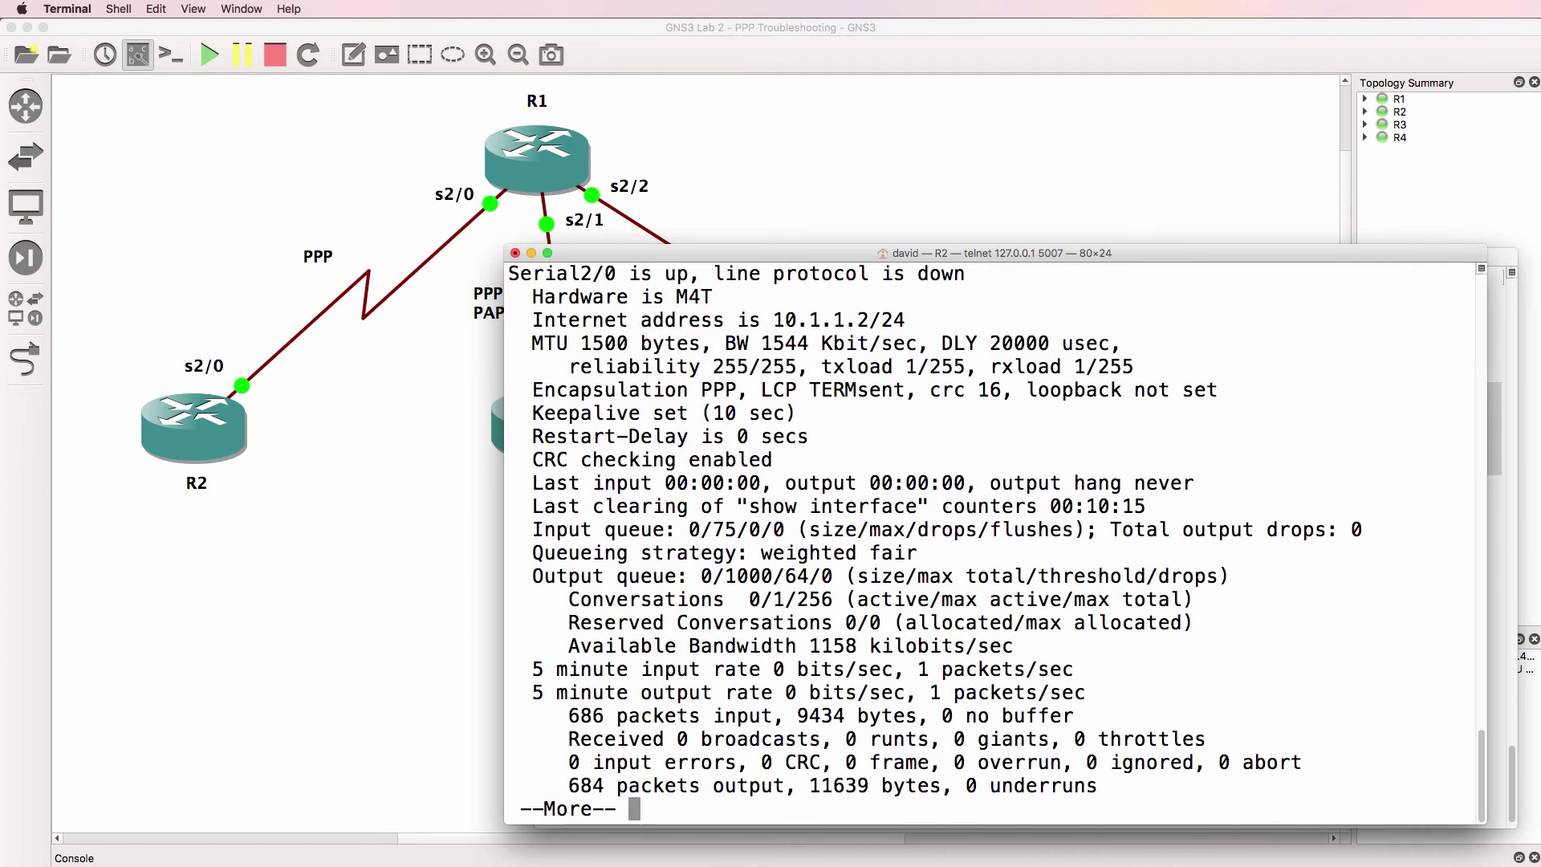
left_click_drag(681, 393, 529, 395)
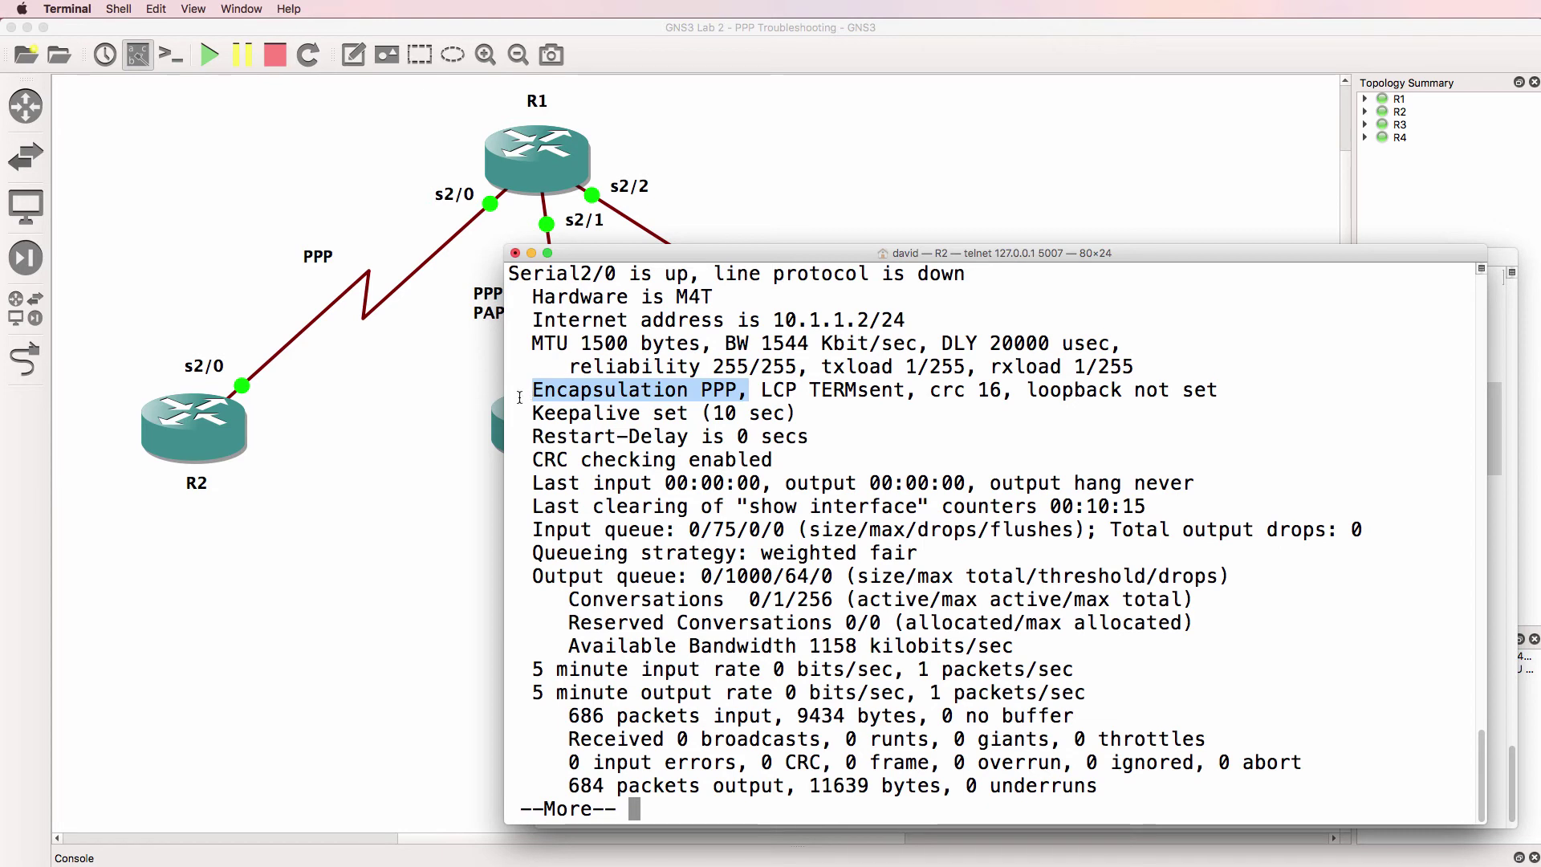
Arrange the R1 and R2 consoles side by side and compare the encapsulation and LCP state of their s2/0 interfaces.
left_click_drag(750, 261, 340, 279)
left_click_drag(295, 435, 69, 434)
left_click(1156, 401)
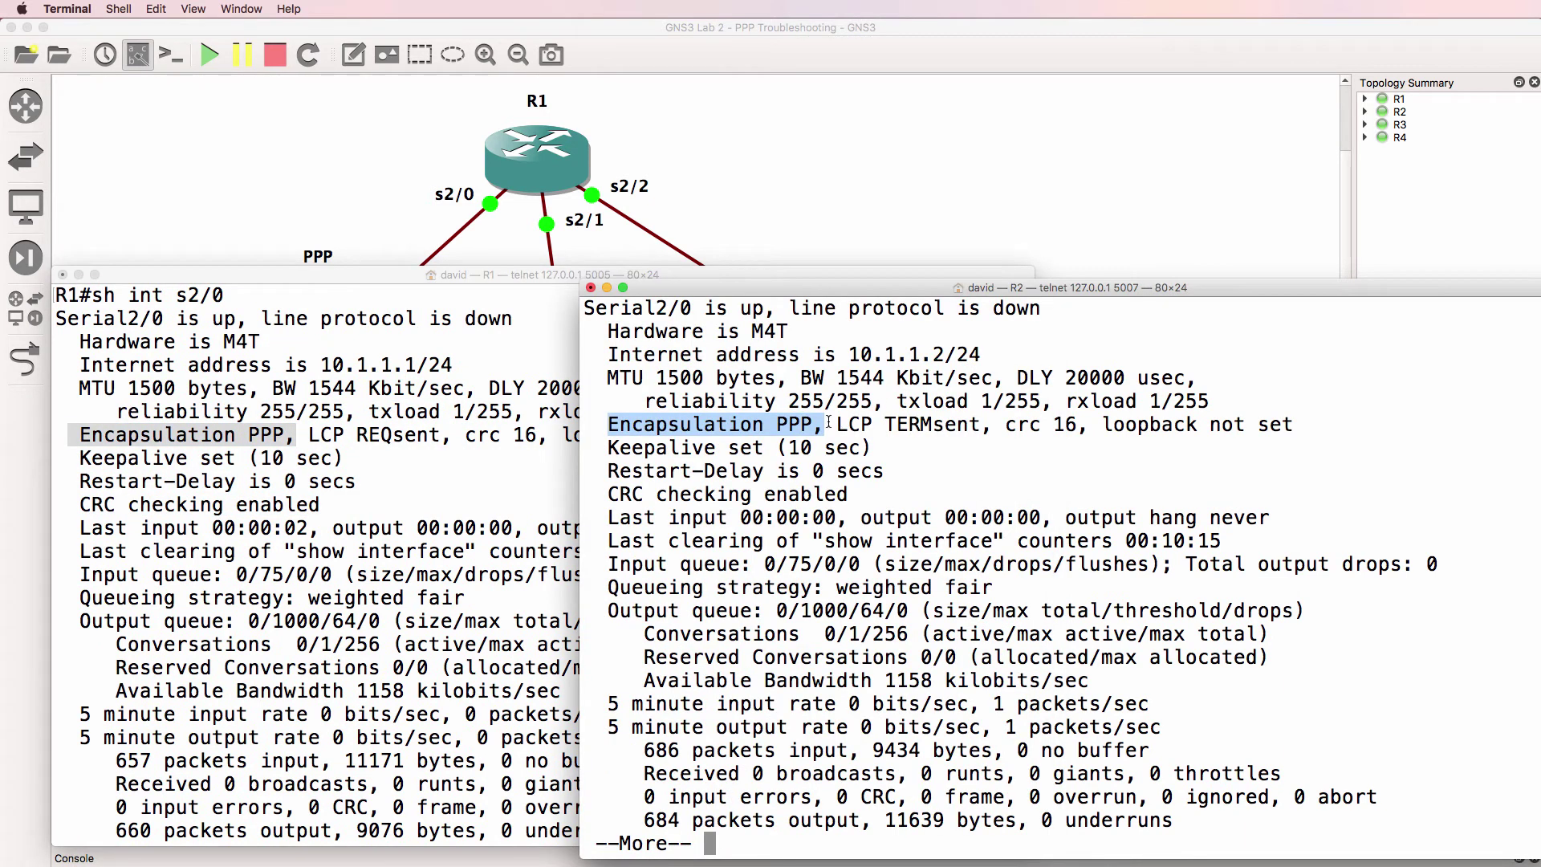
left_click_drag(837, 425, 1012, 422)
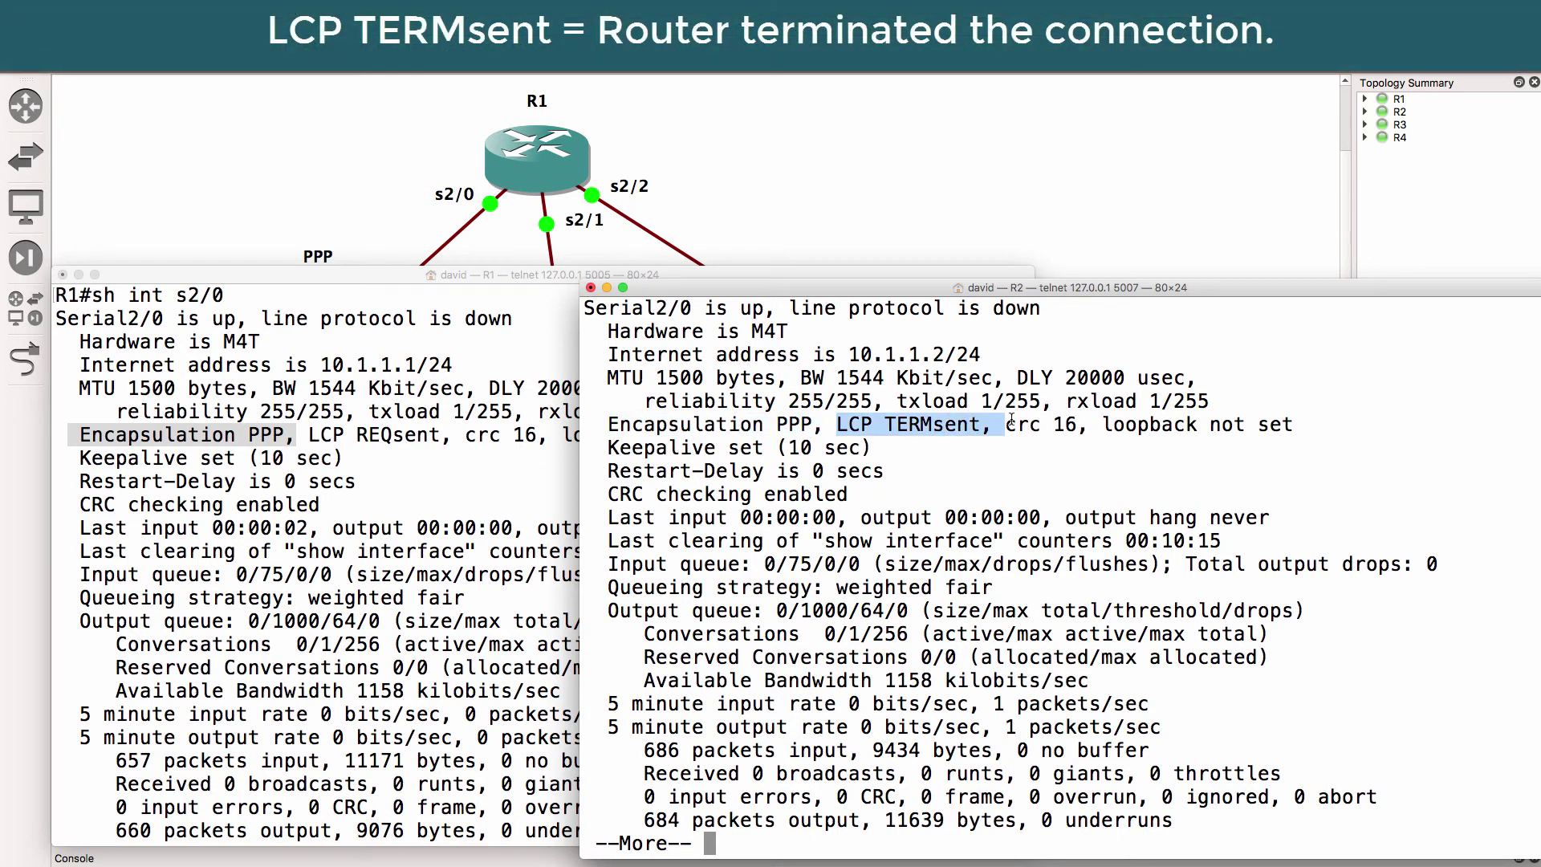
Leave the paged output on R2 and enable PPP authentication debugging with "debug ppp authen".
type("q")
type("debug ")
type("ip")
key("BackSpace")
key("BackSpace")
type("ppp authen")
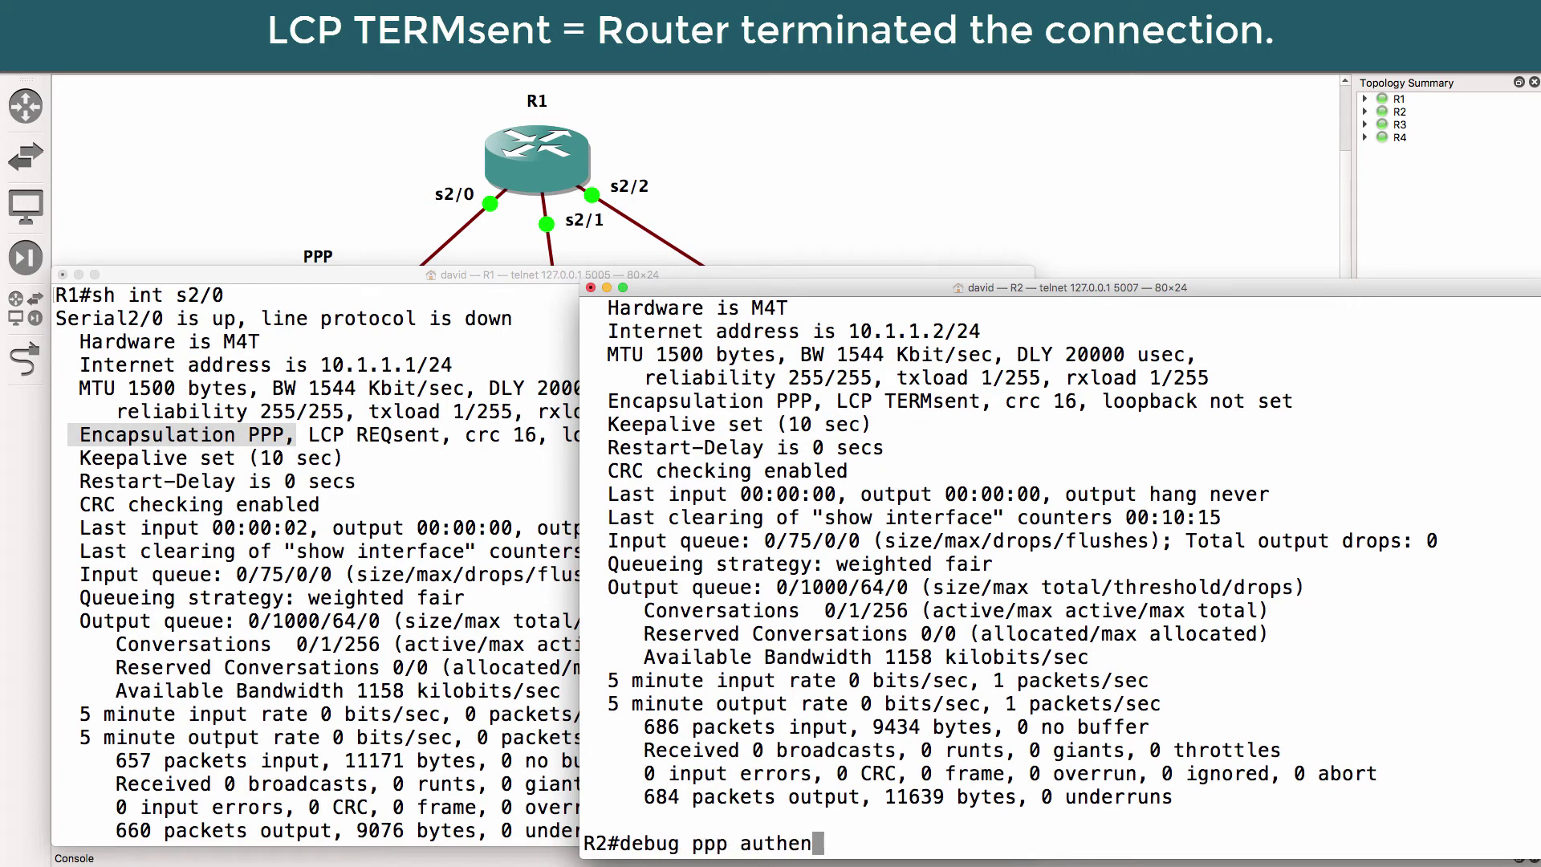
key("Return")
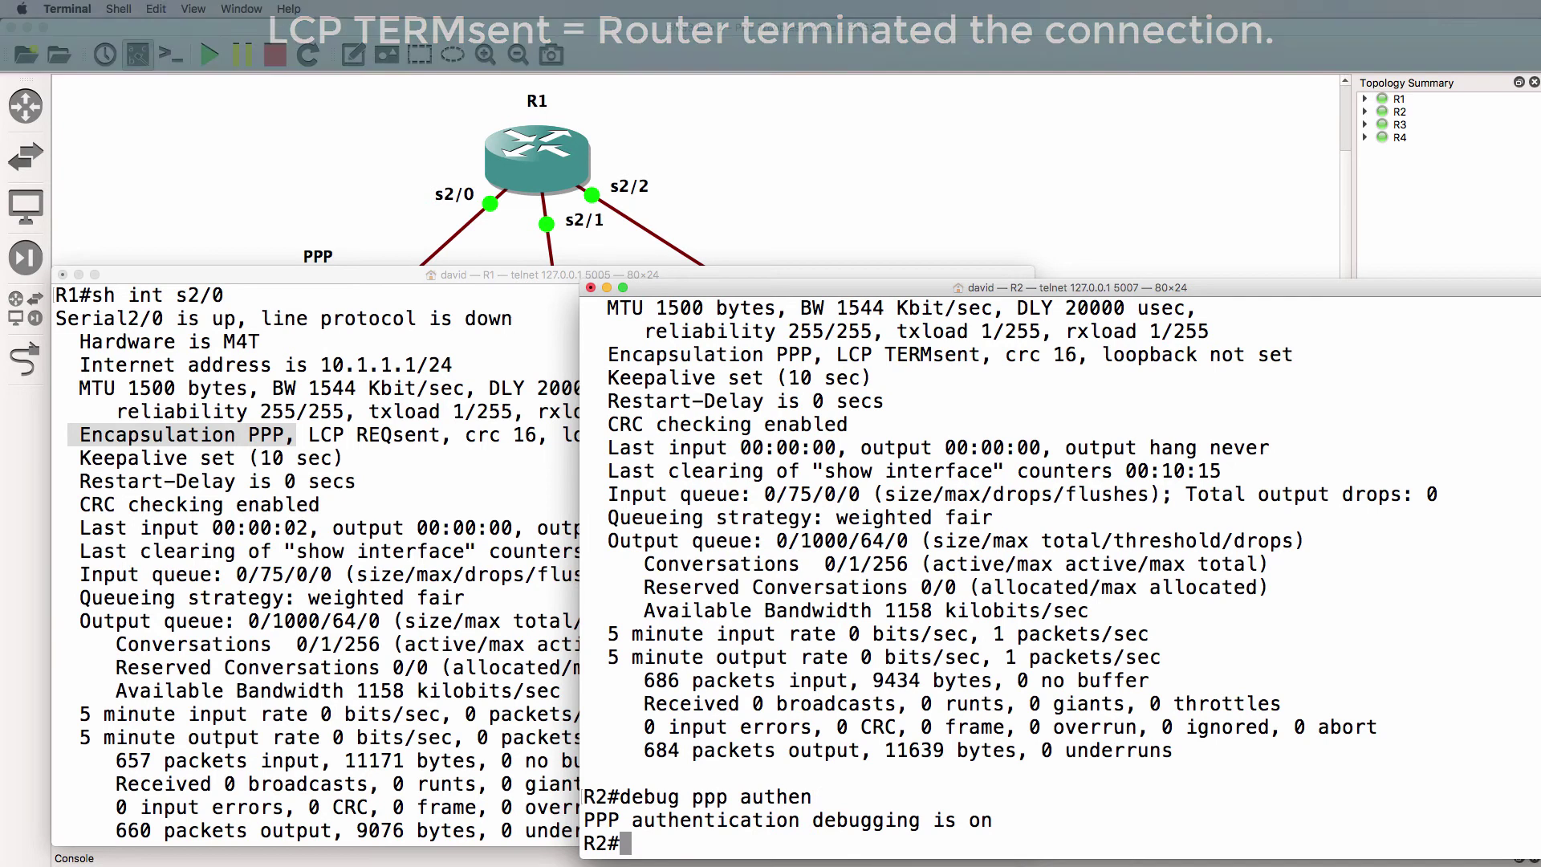
Return R1's console to its prompt and examine the PPP authorization and CHAP challenge debug lines on R2.
left_click(165, 457)
key("q")
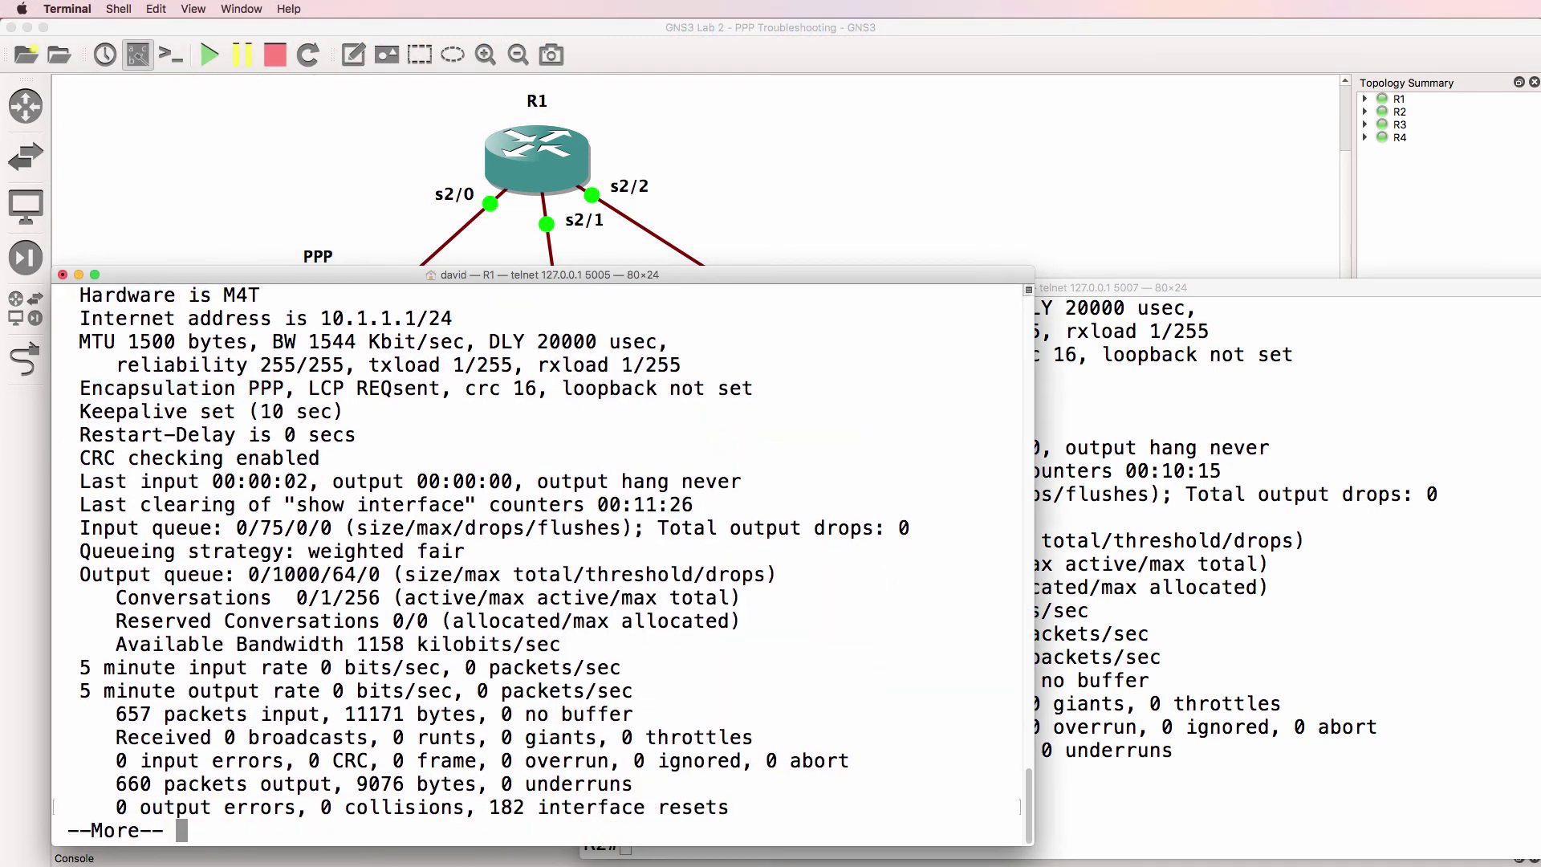
left_click(1108, 402)
left_click_drag(1018, 289, 900, 263)
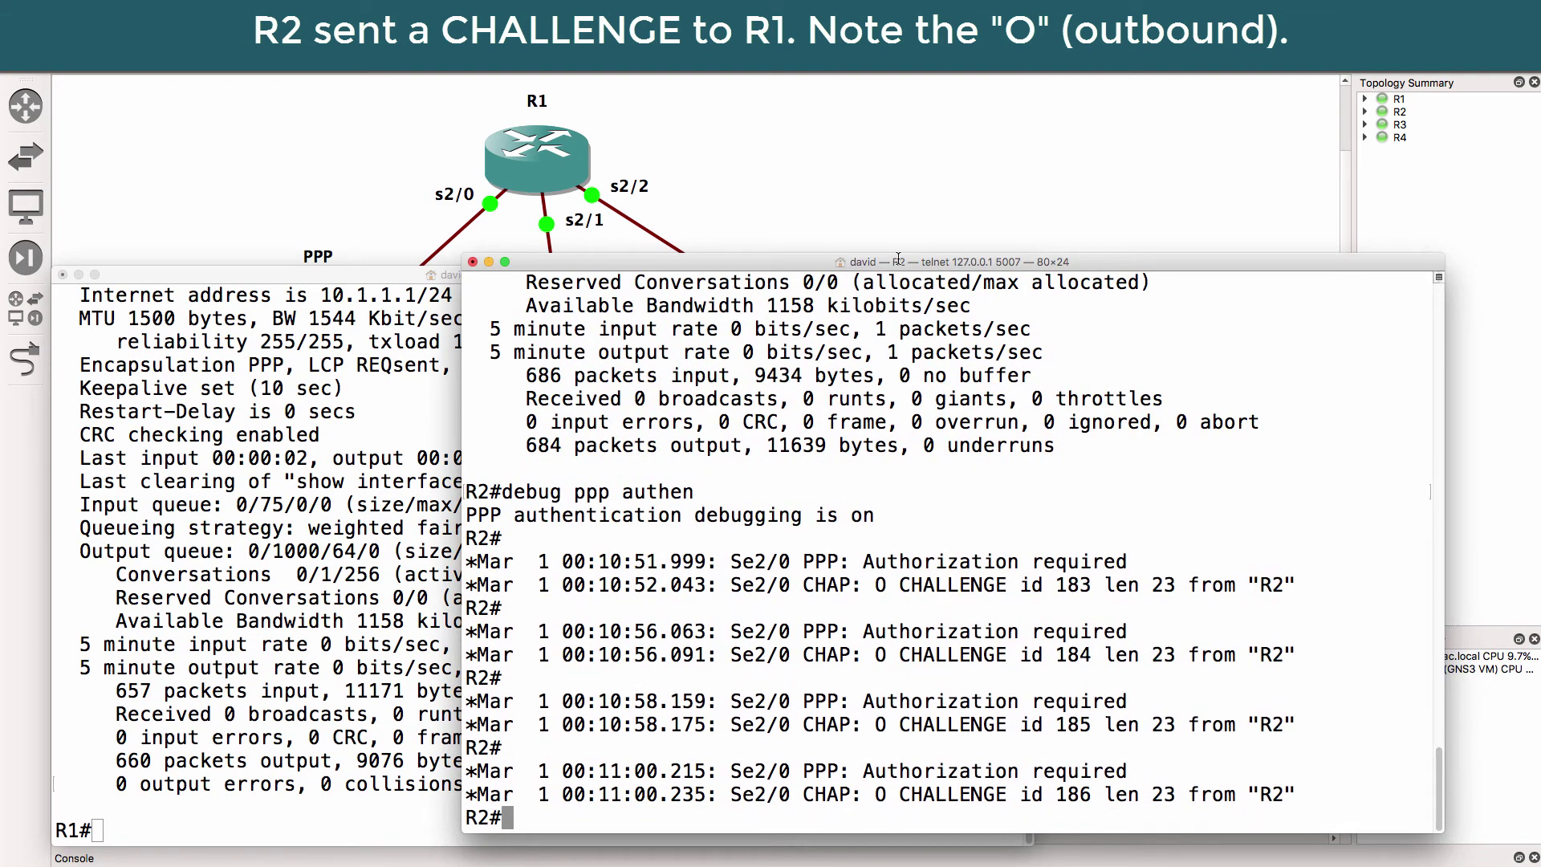
left_click_drag(863, 492, 1332, 449)
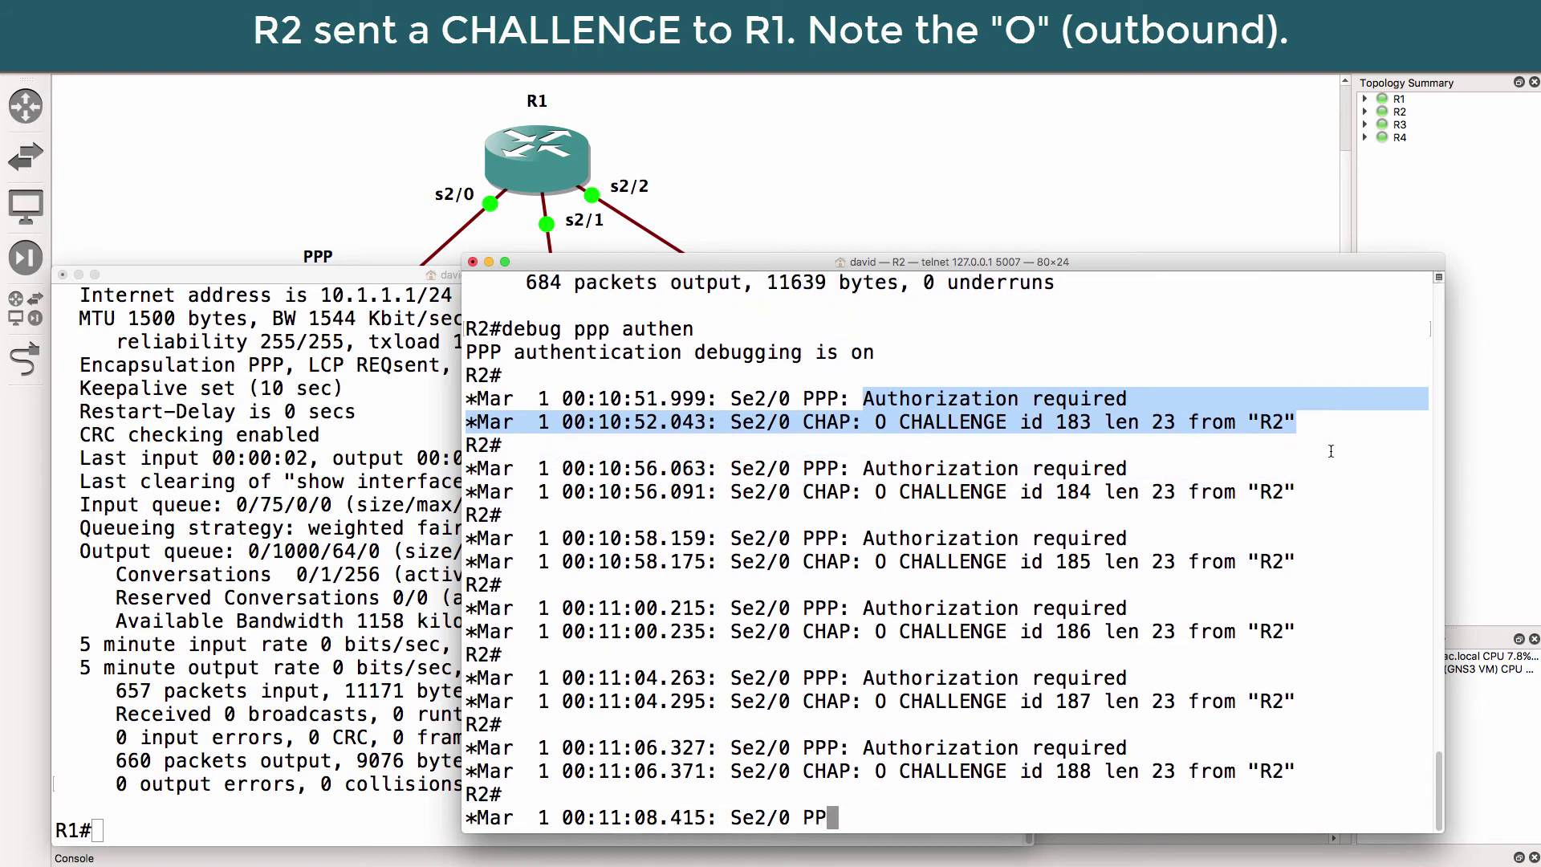
key("Return")
key("Return")
type("u")
key("BackSpace")
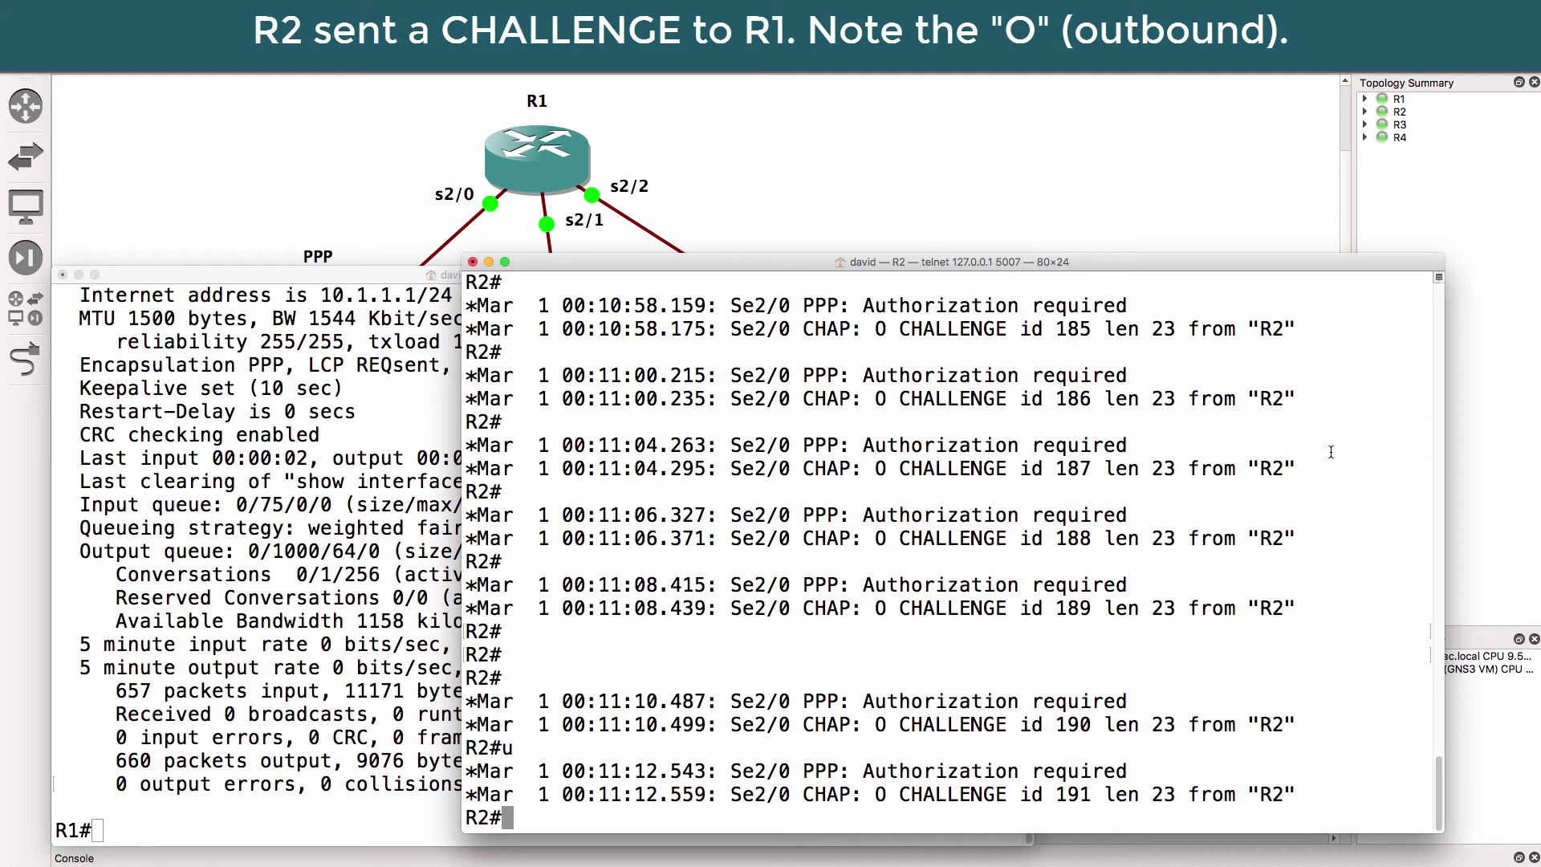
Enter global configuration on R1 with "conf t", visit interfaces s2/1 and s2/2, and leave configuration mode with "end".
key("super+grave")
type("con")
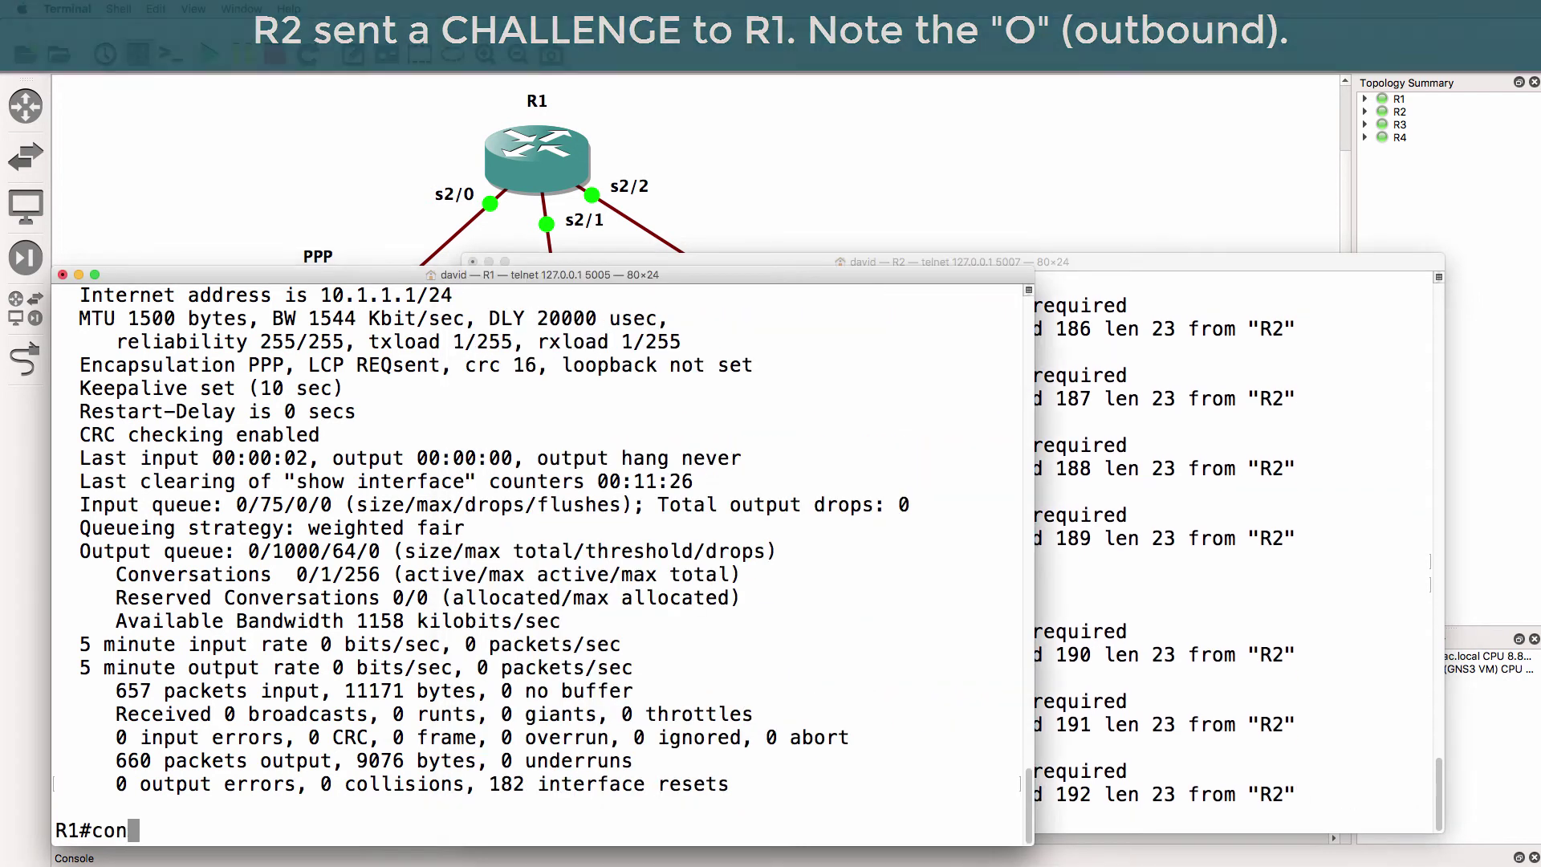
type("f t")
key("Return")
type("int s2/1")
key("Return")
key("Up")
key("BackSpace")
type("2")
key("Return")
type("edn")
key("BackSpace")
key("BackSpace")
type("nd")
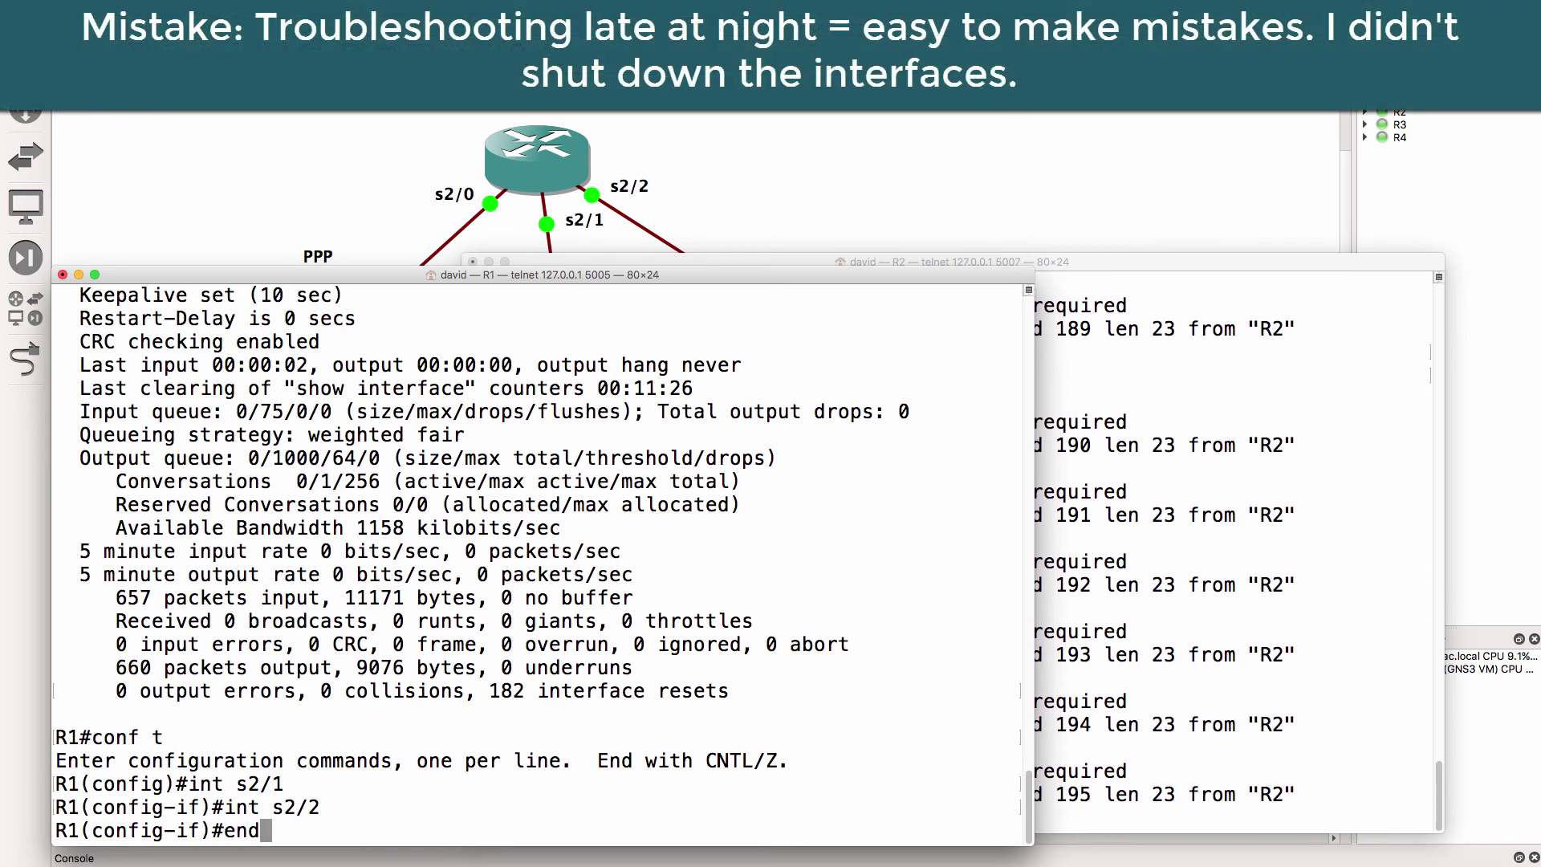
key("Return")
Run "sh ip int brief" on R1 again and check the Serial2/0 entry.
type("sh ip t")
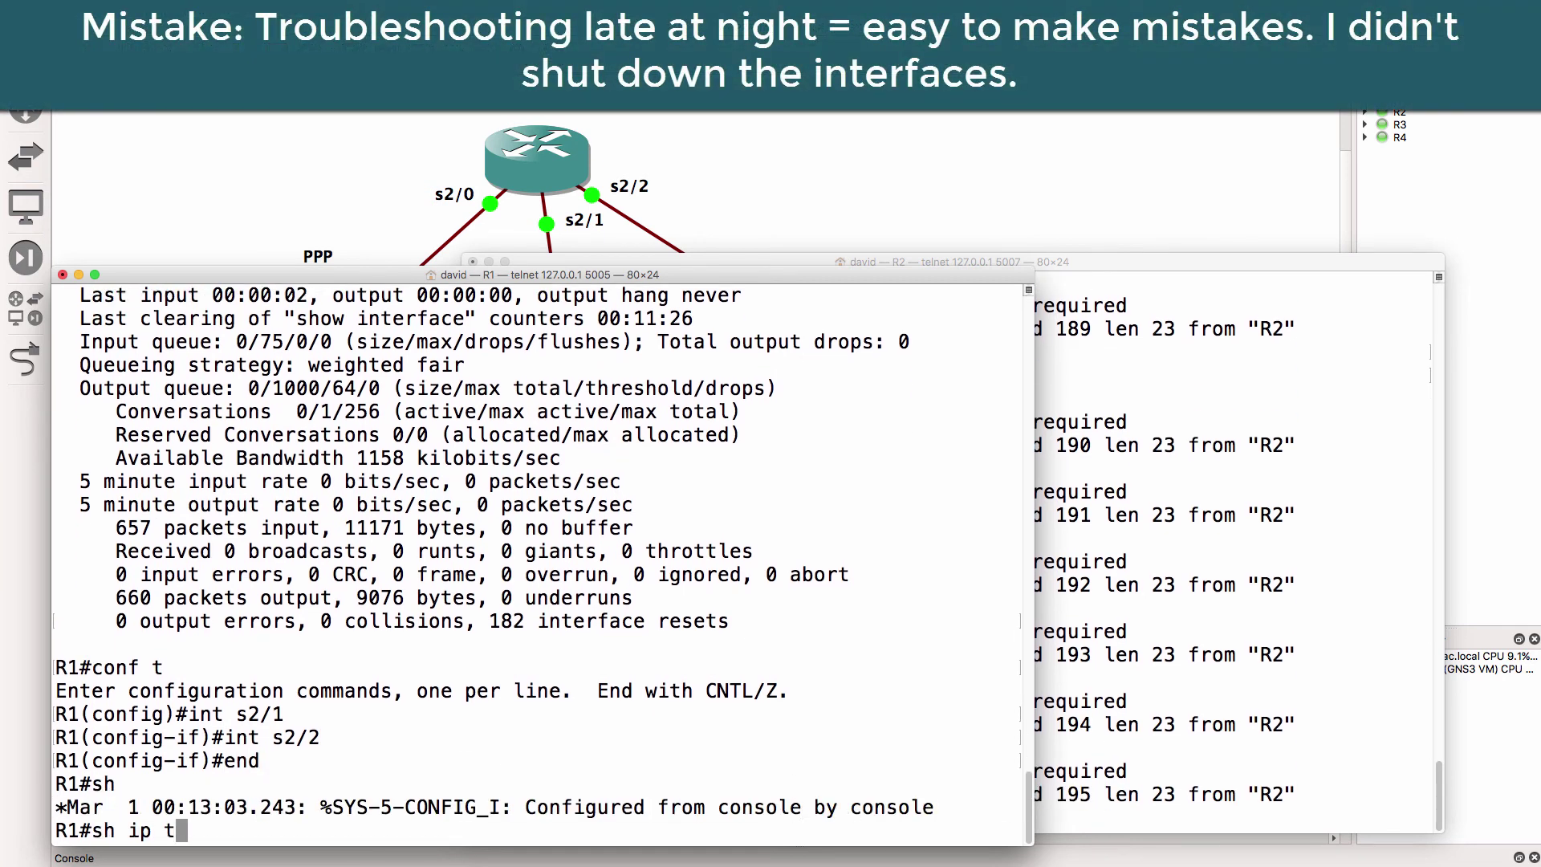
type("int breif")
key("Return")
key("Up")
key("BackSpace")
key("BackSpace")
key("BackSpace")
type("ief")
key("Return")
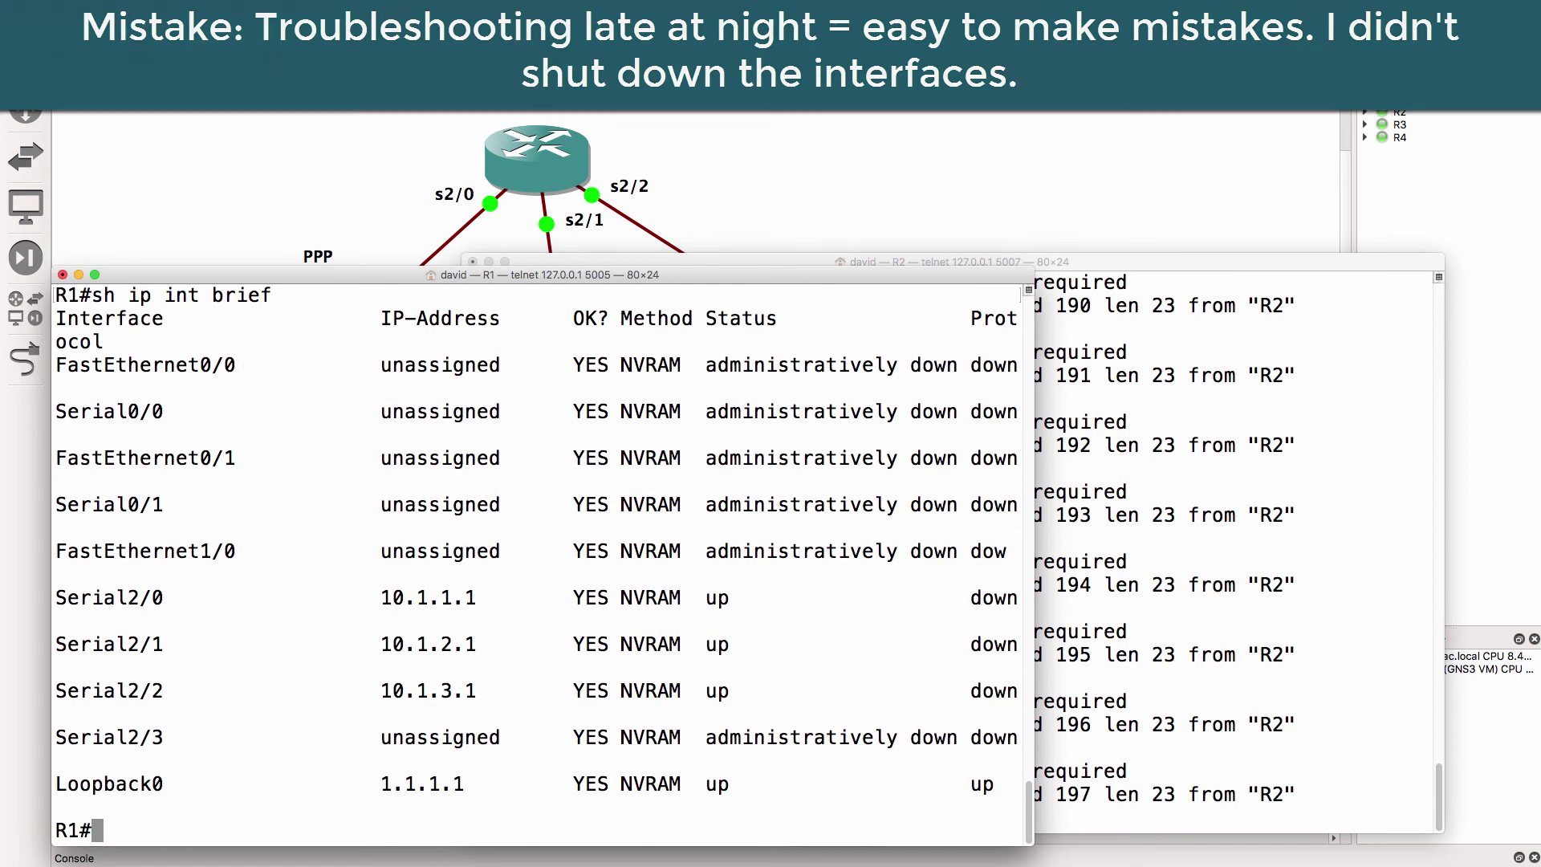
left_click_drag(502, 602, 50, 602)
Enable PPP authentication debugging on R1 with "debug ppp authen" and mark the first debug messages.
type("debug ")
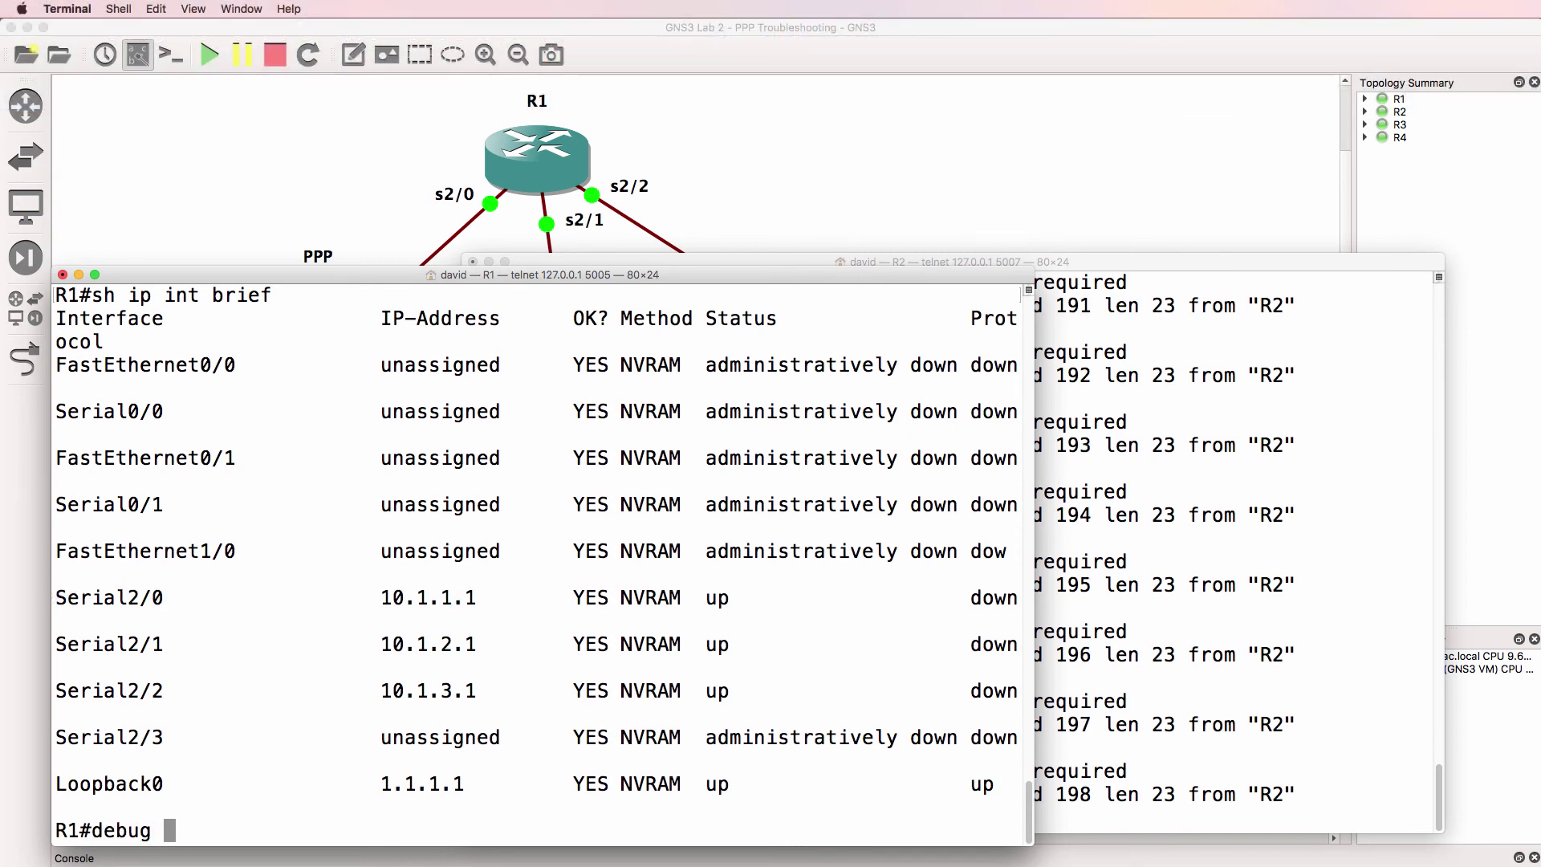
type("ppp authen")
key("Return")
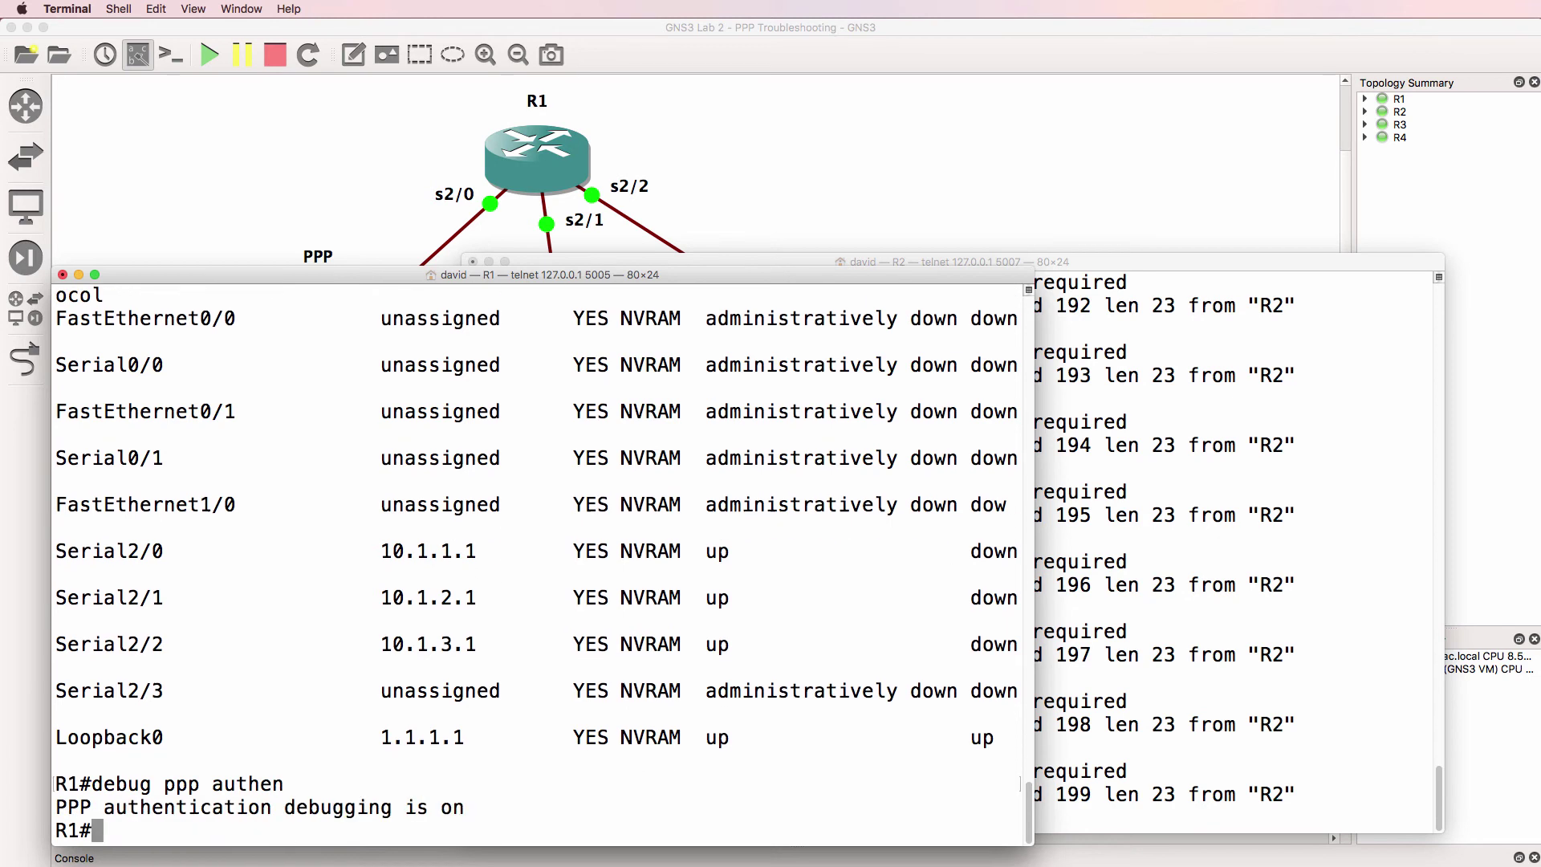
type("de")
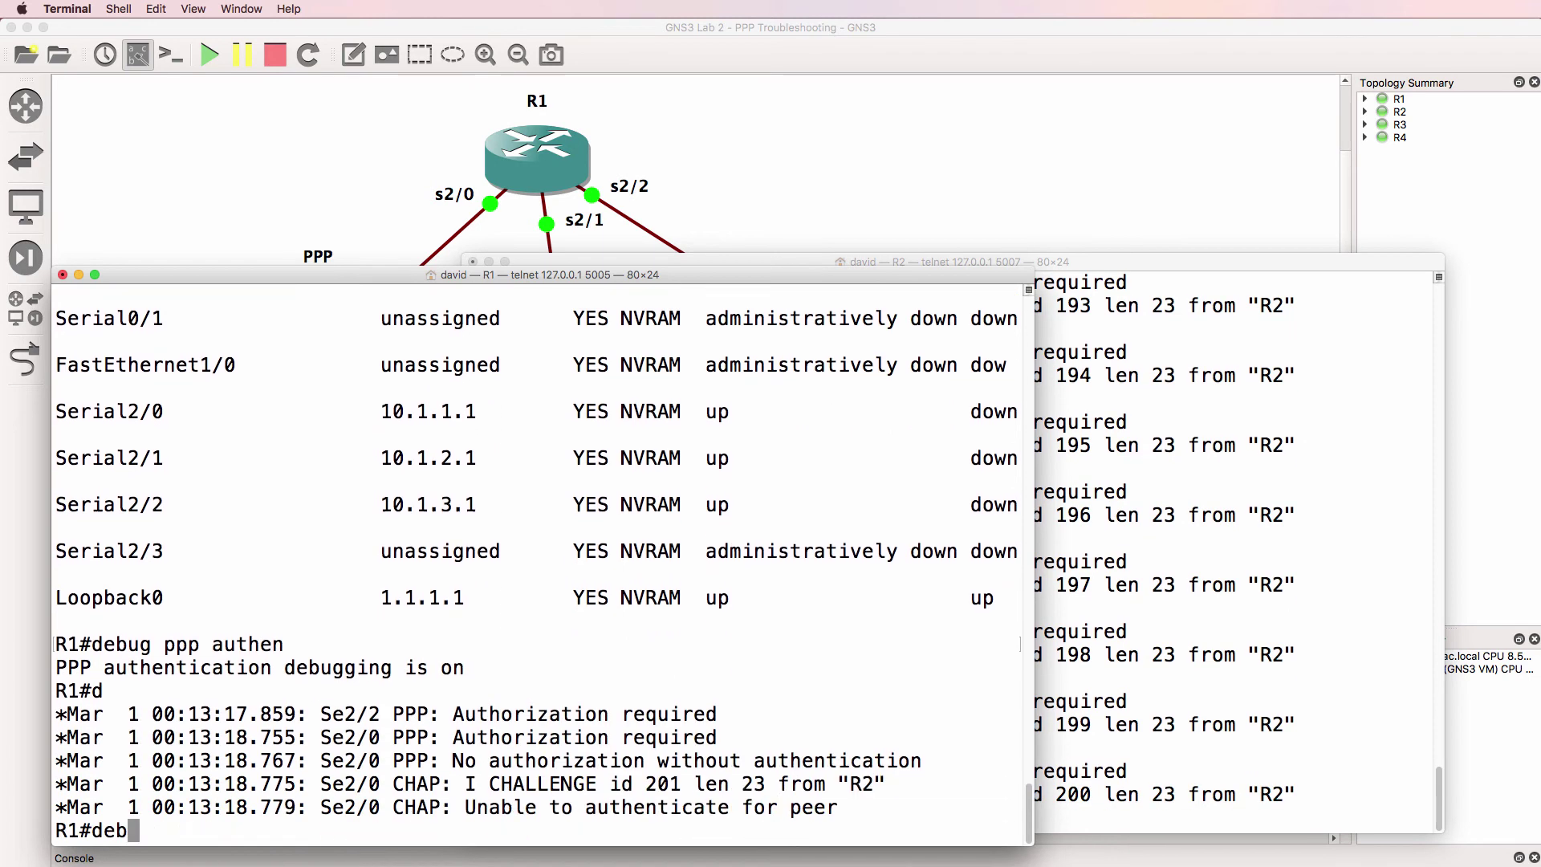
key("BackSpace")
left_click_drag(417, 550, 816, 517)
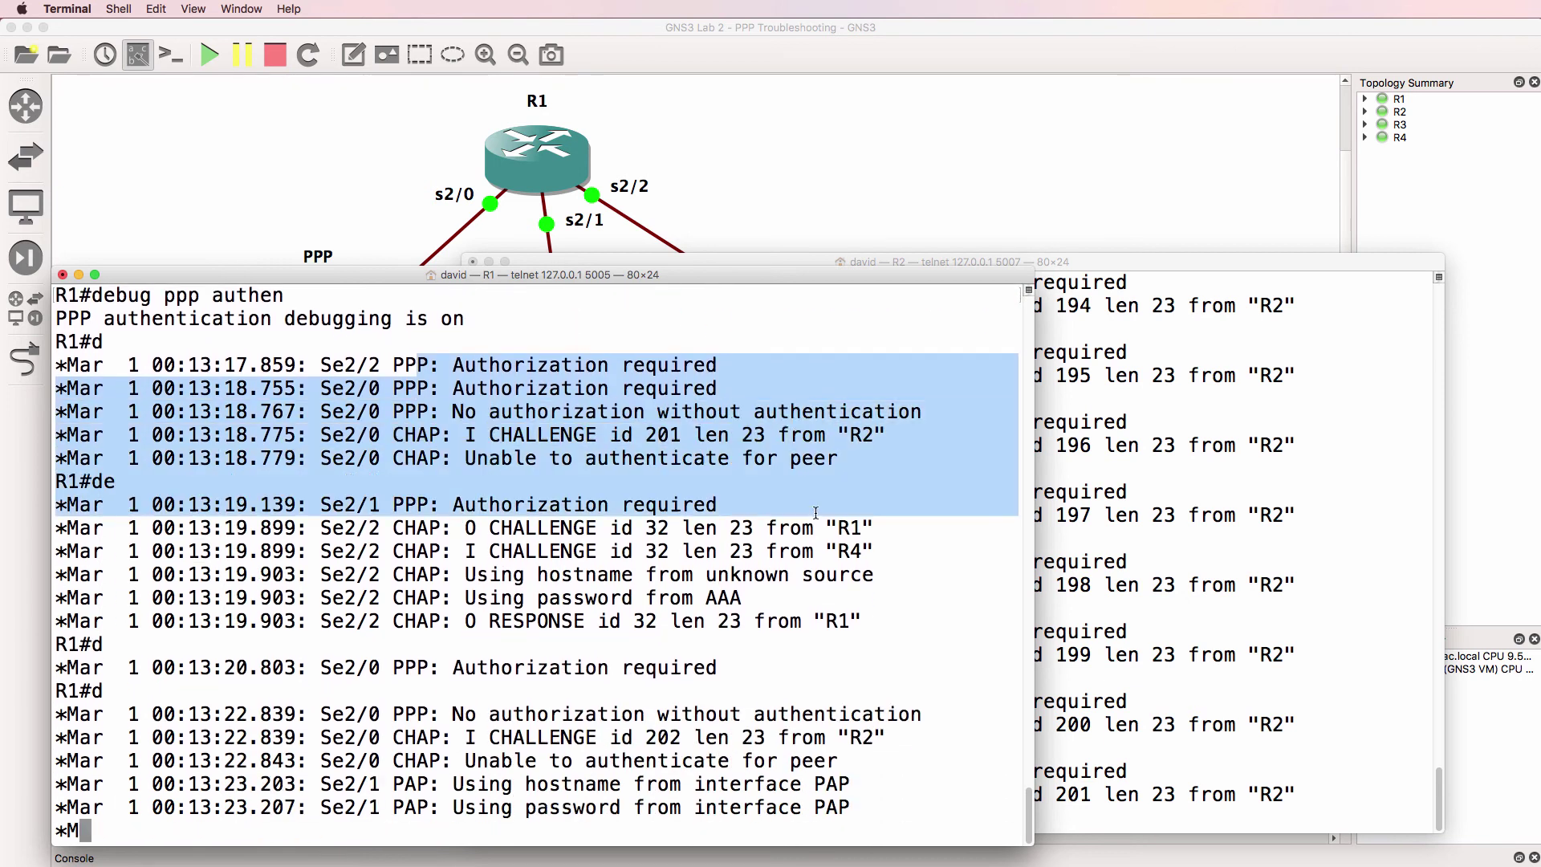
Turn off all debugging on R1 with "un all".
key("Return")
type("un all")
key("Return")
Examine R1's captured debug output for the CHAP challenge from R2 on Se2/0 and the authentication exchange on Se2/2.
scroll(765, 530, "up", 2)
scroll(765, 530, "up", 10)
left_click_drag(453, 482, 910, 487)
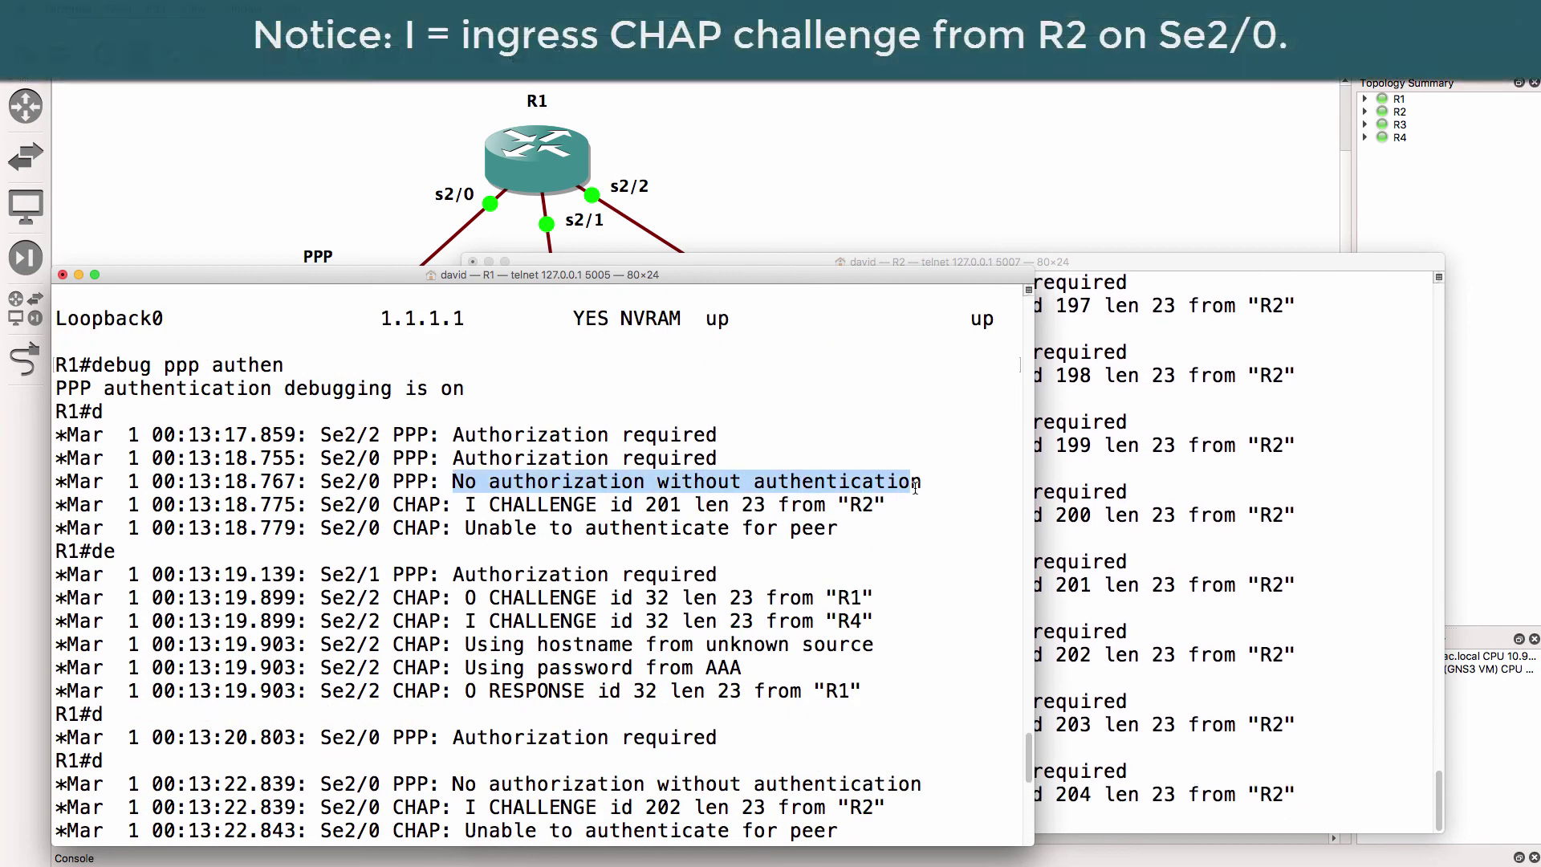
left_click_drag(453, 504, 919, 510)
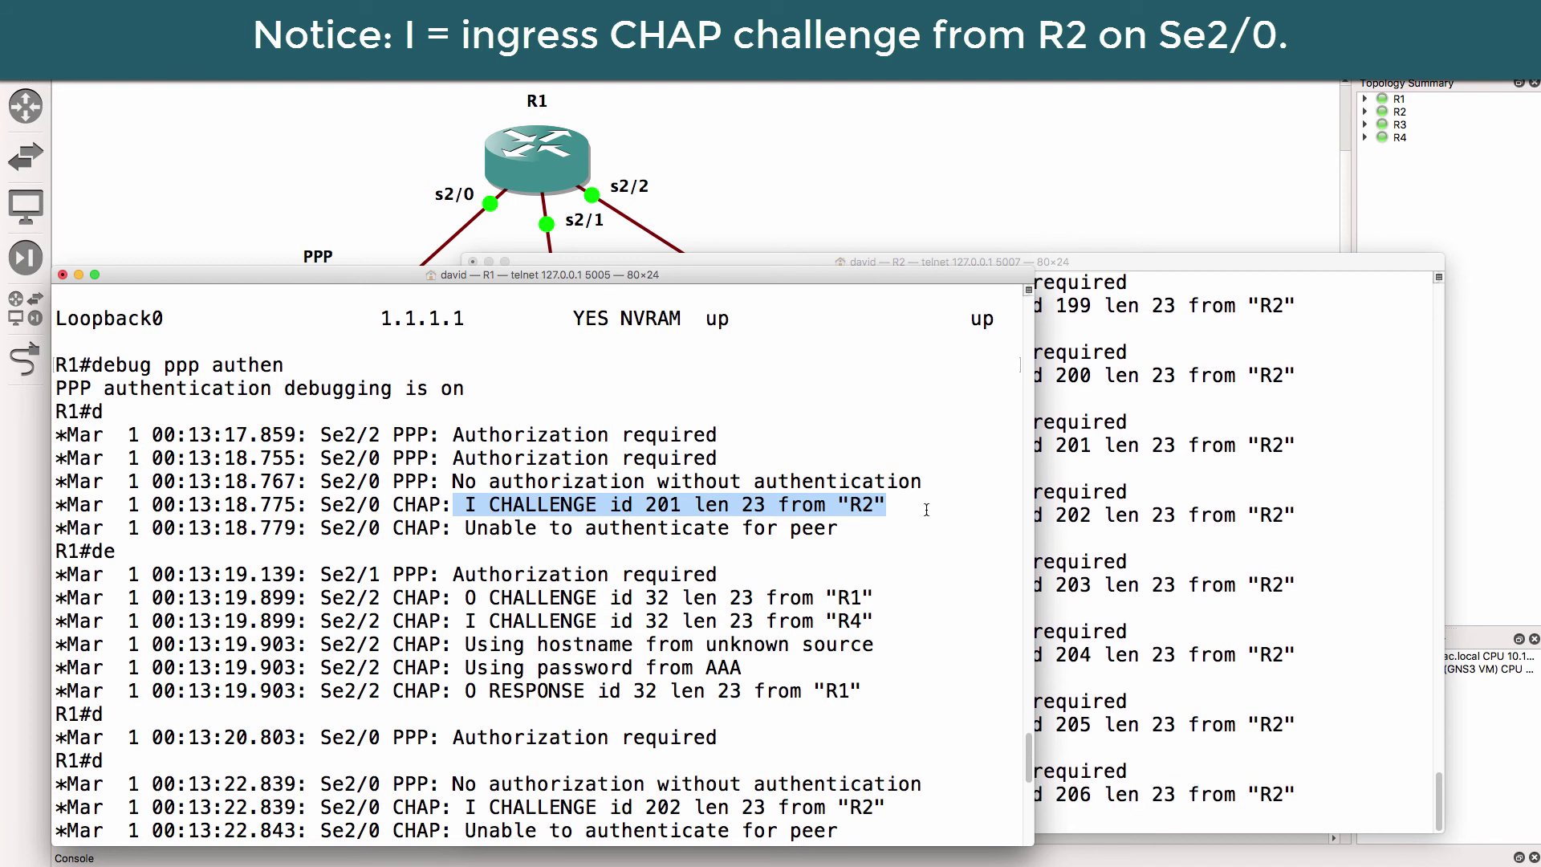
left_click_drag(431, 530, 857, 537)
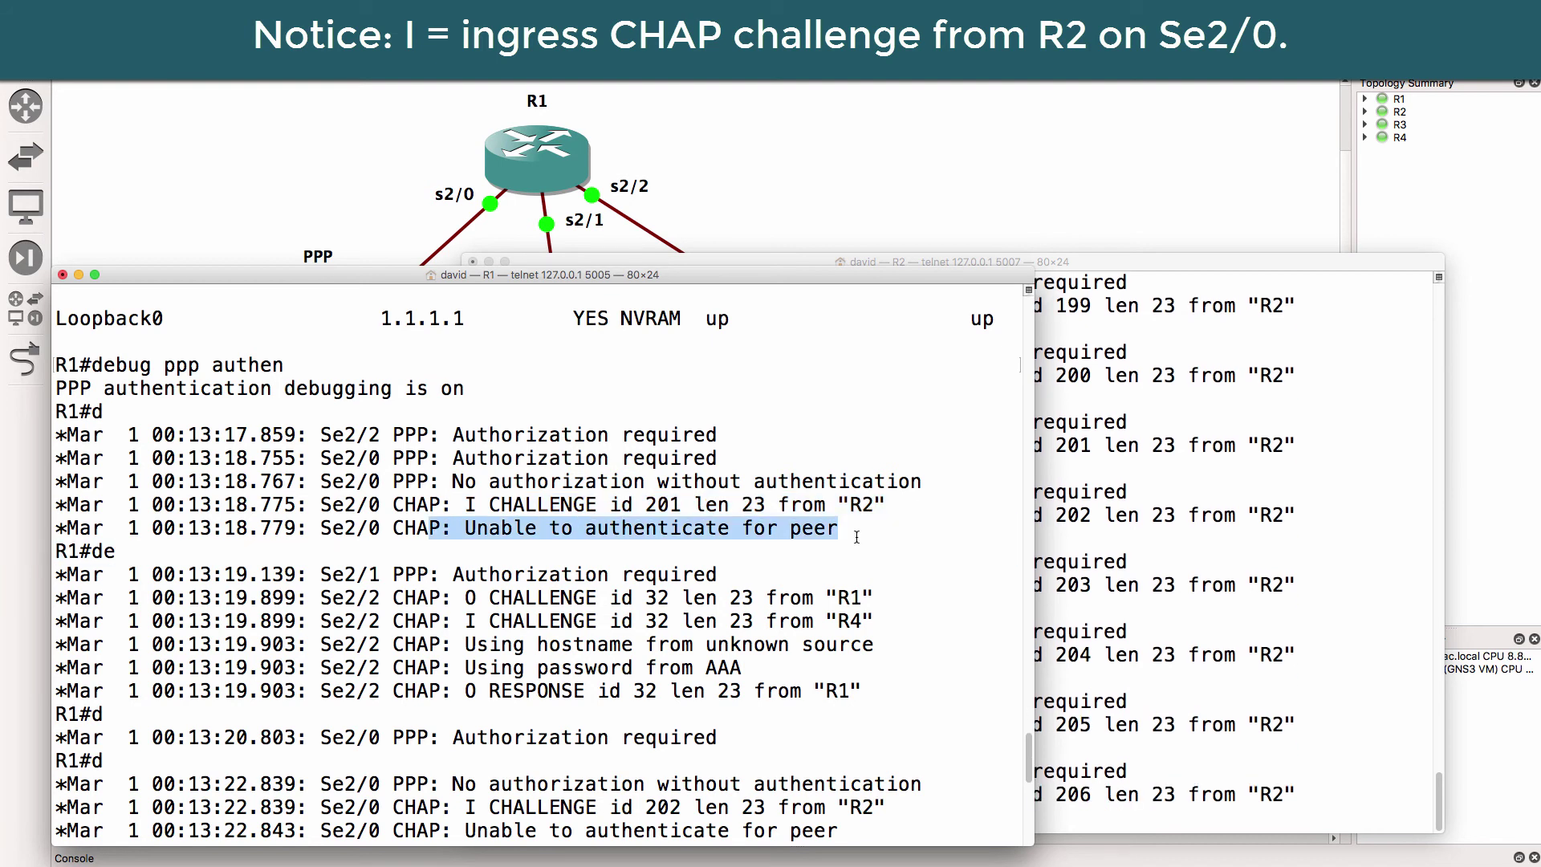
scroll(856, 537, "up", 1)
scroll(857, 537, "down", 5)
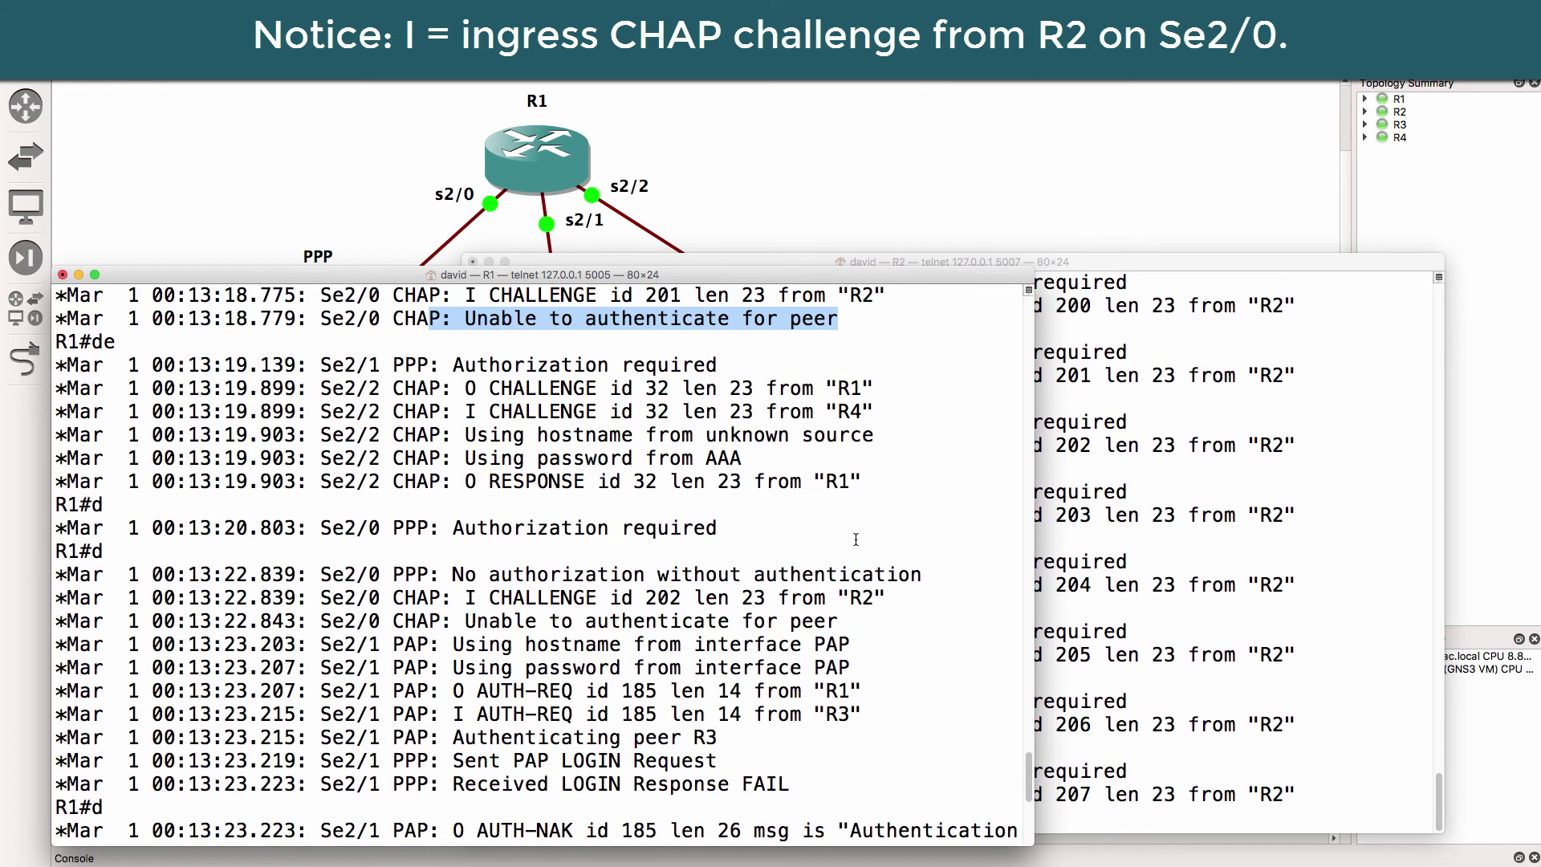
scroll(512, 431, "up", 1)
left_click_drag(55, 411, 920, 548)
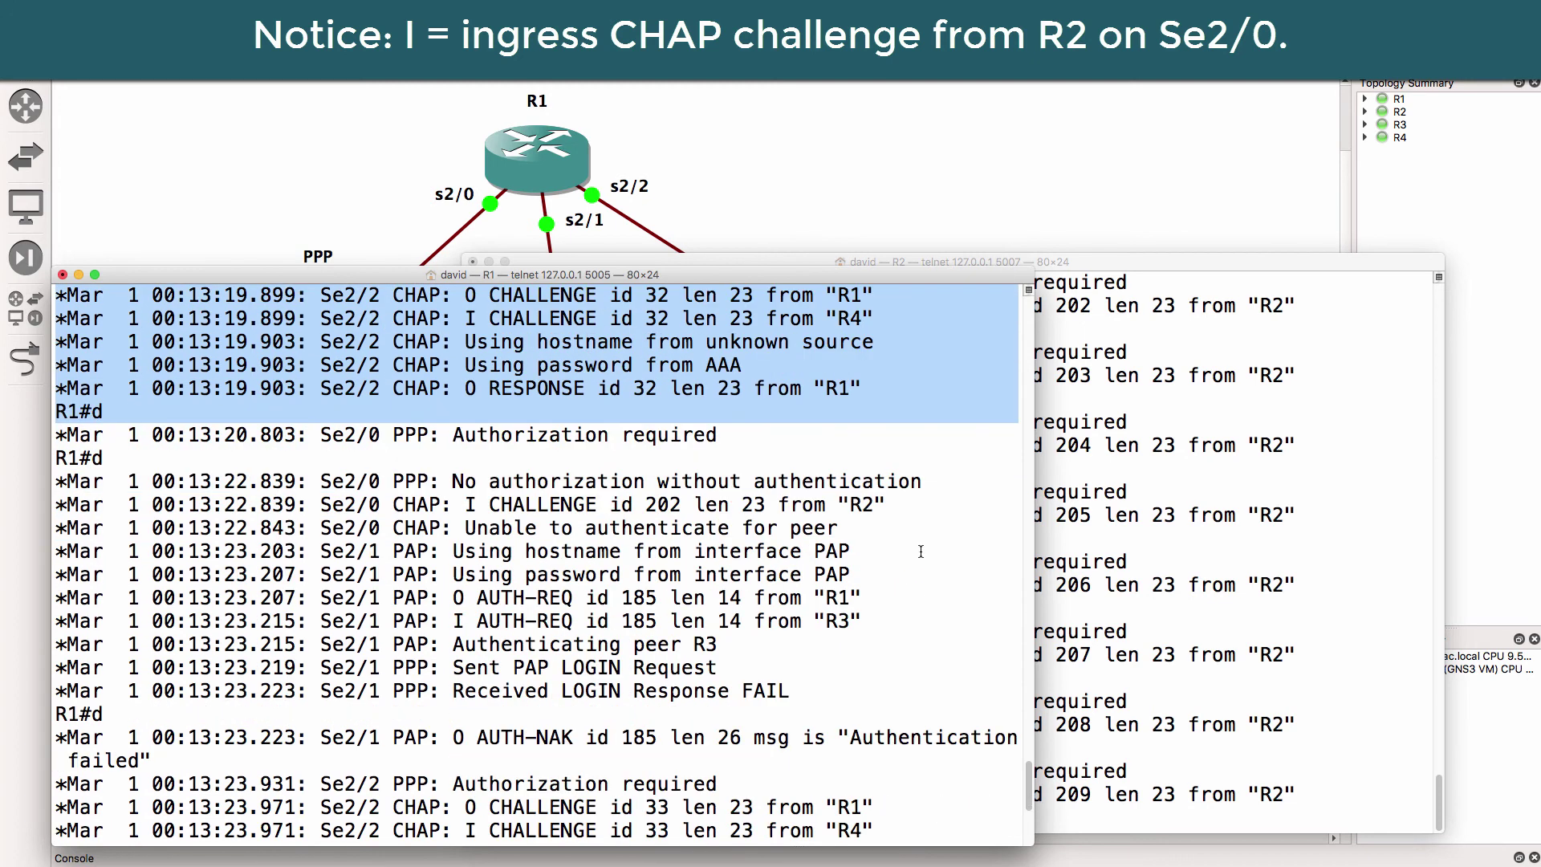
Examine R1's debug output for Se2/0 and mark the authorization message and the CHAP challenge from R2.
scroll(920, 551, "up", 2)
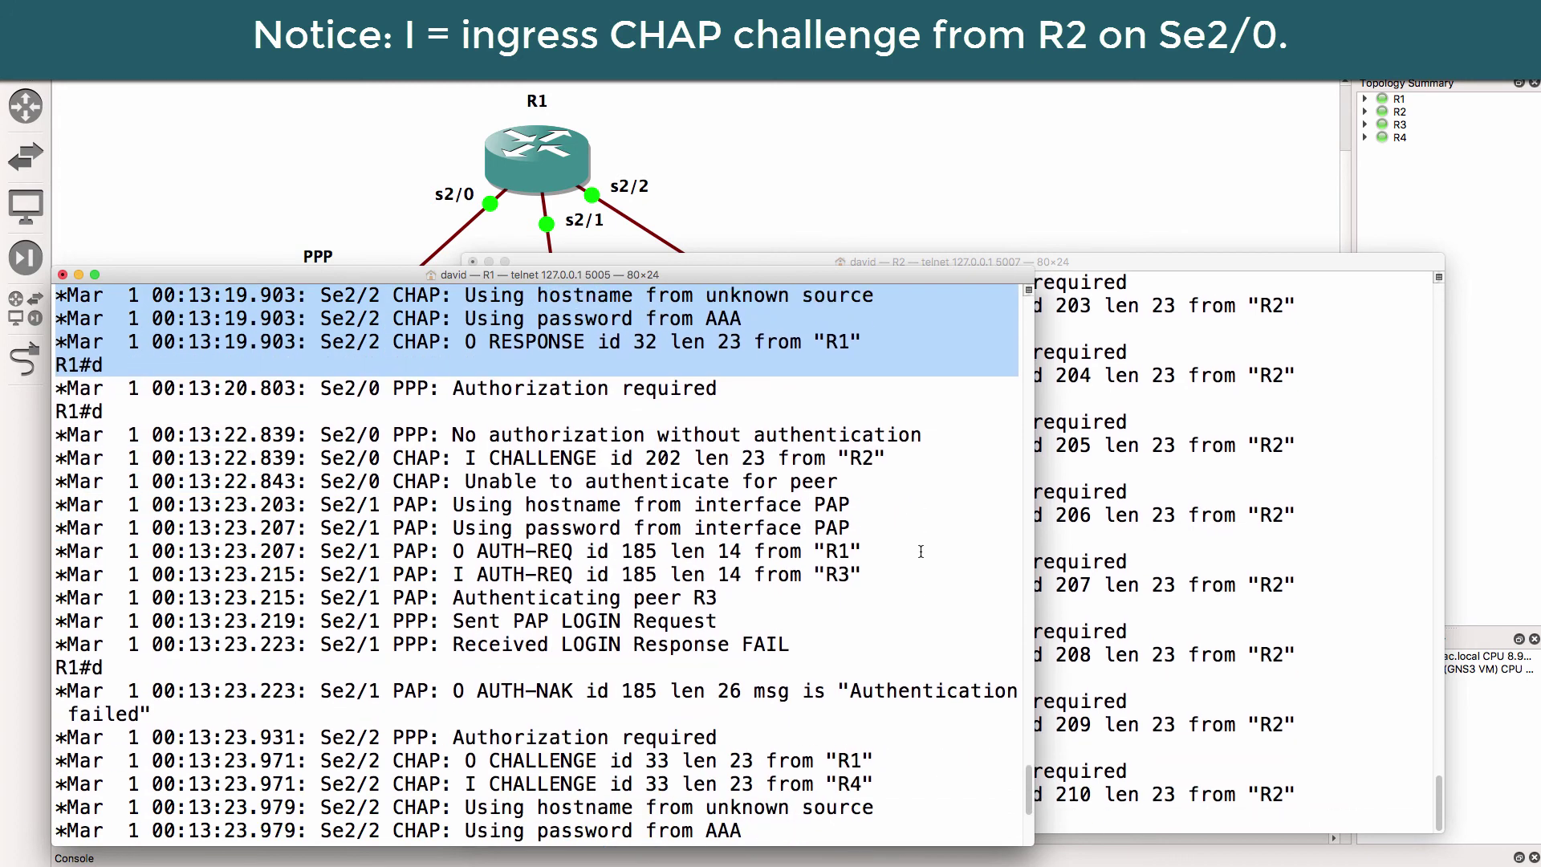
left_click_drag(446, 458, 881, 474)
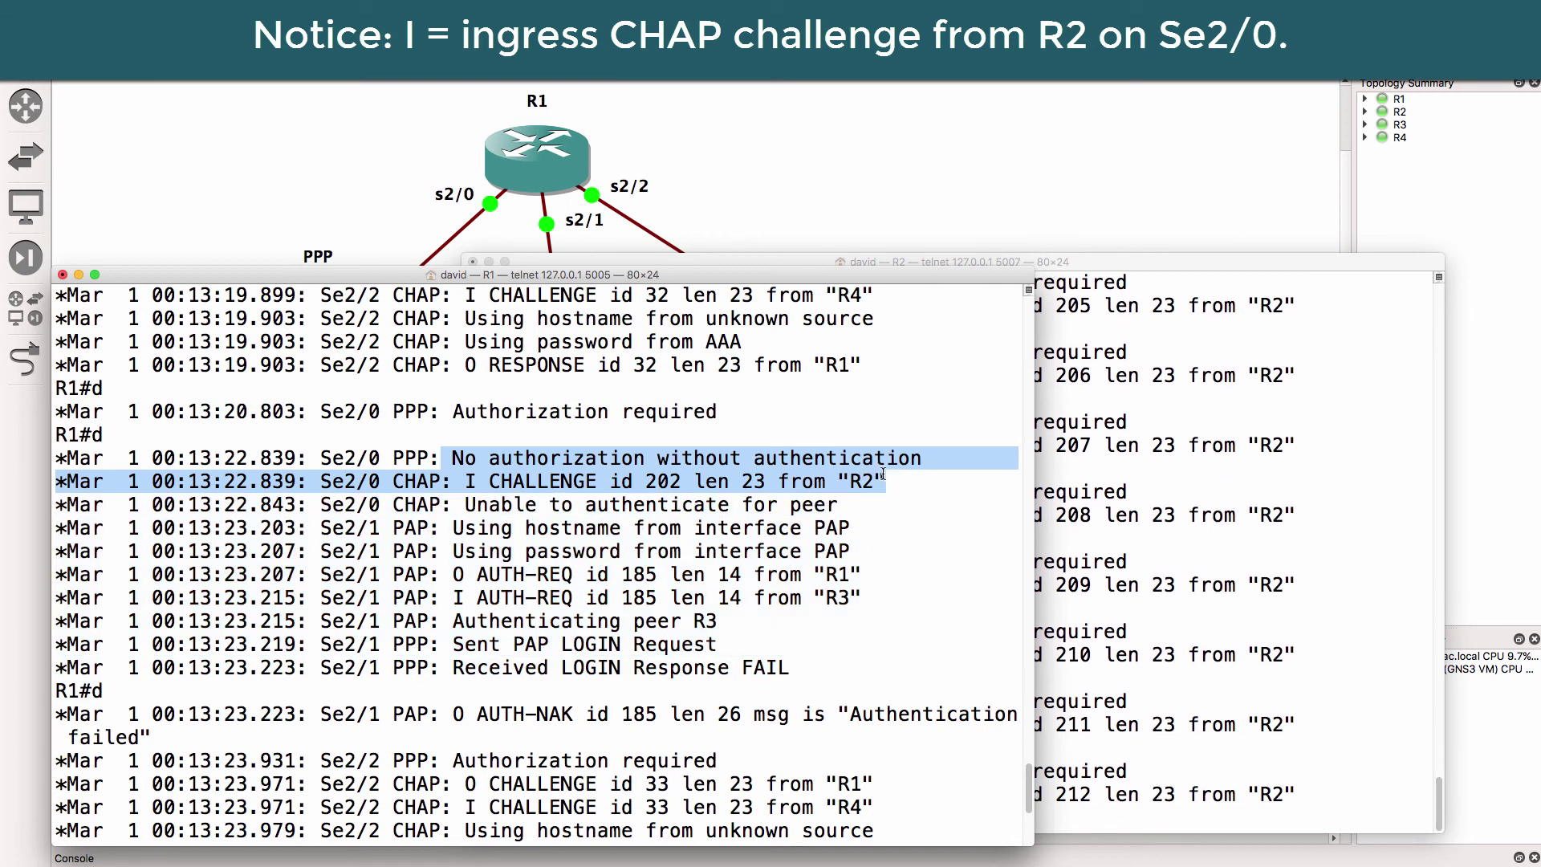
scroll(849, 530, "up", 1)
scroll(849, 530, "down", 17)
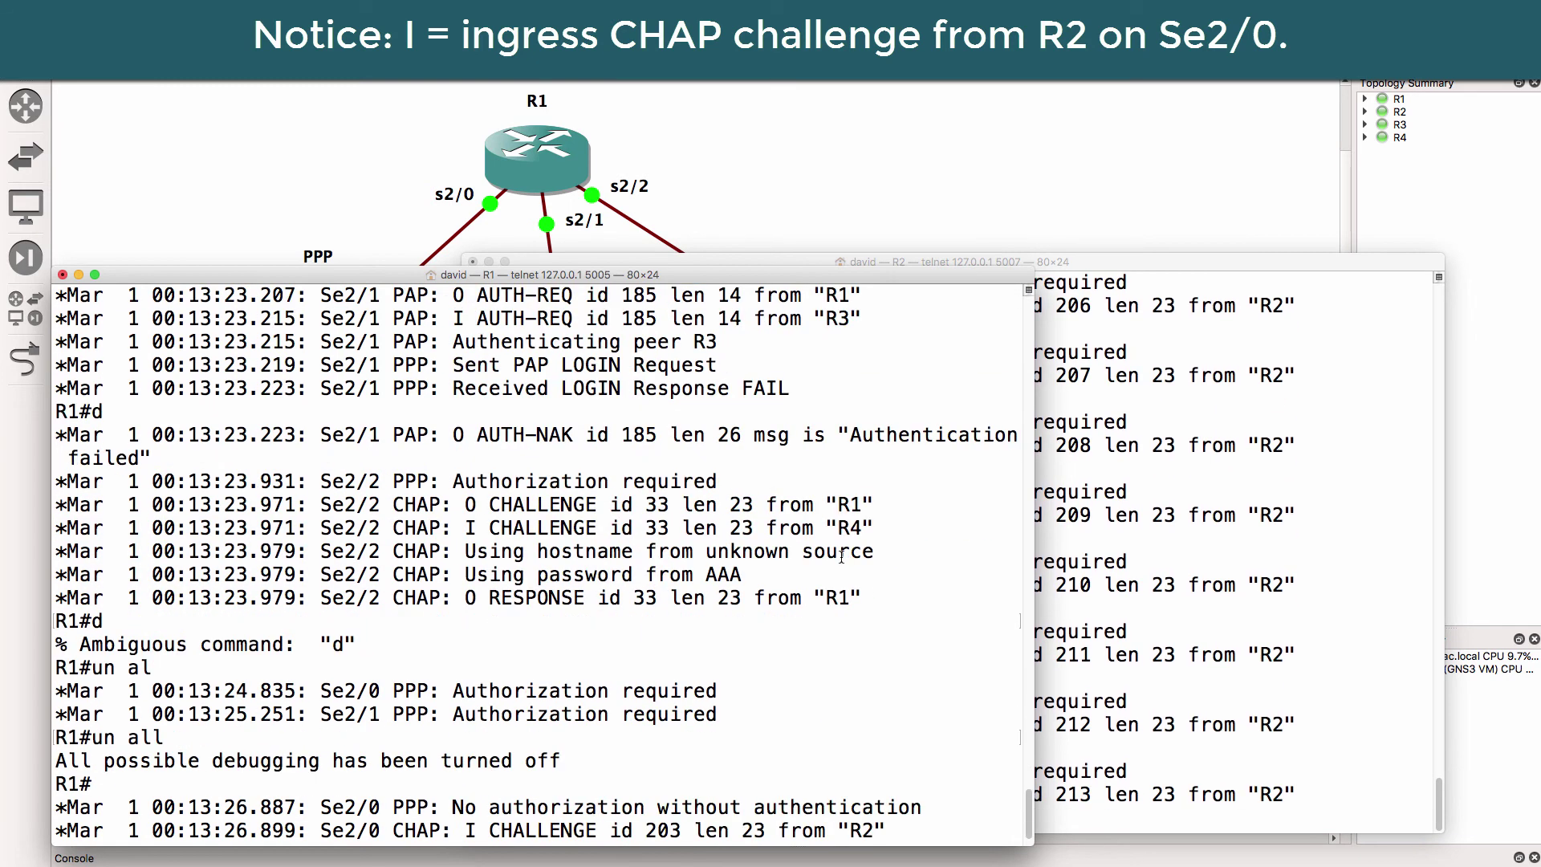
Display R1's Serial2/0 configuration with "sh run int s2/0" and mark its IP address and encapsulation lines.
key("Return")
key("Return")
type("sh run int s2/")
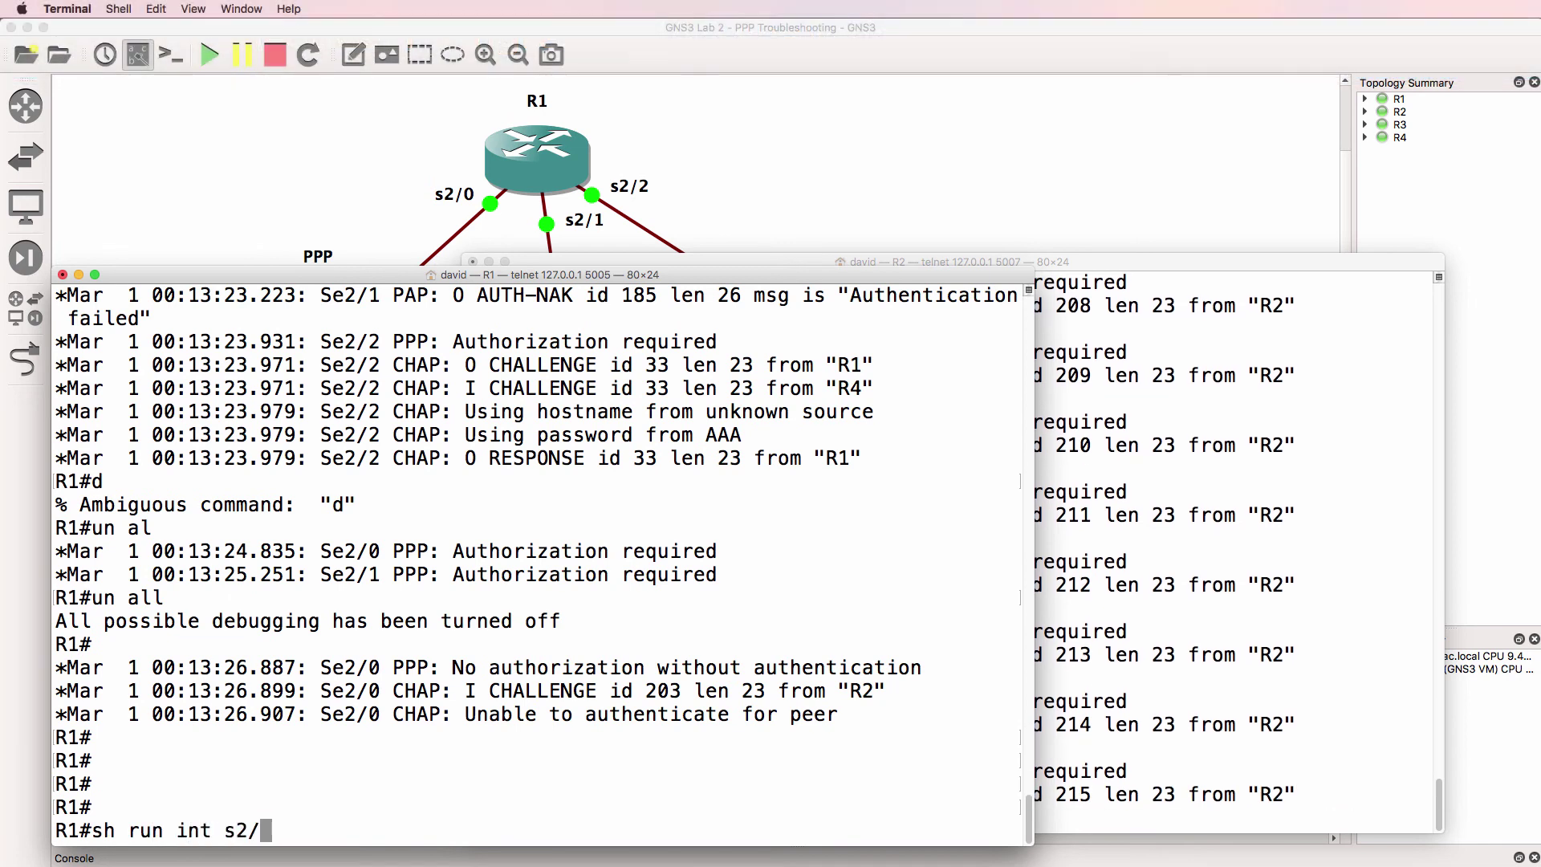
type("0")
key("Return")
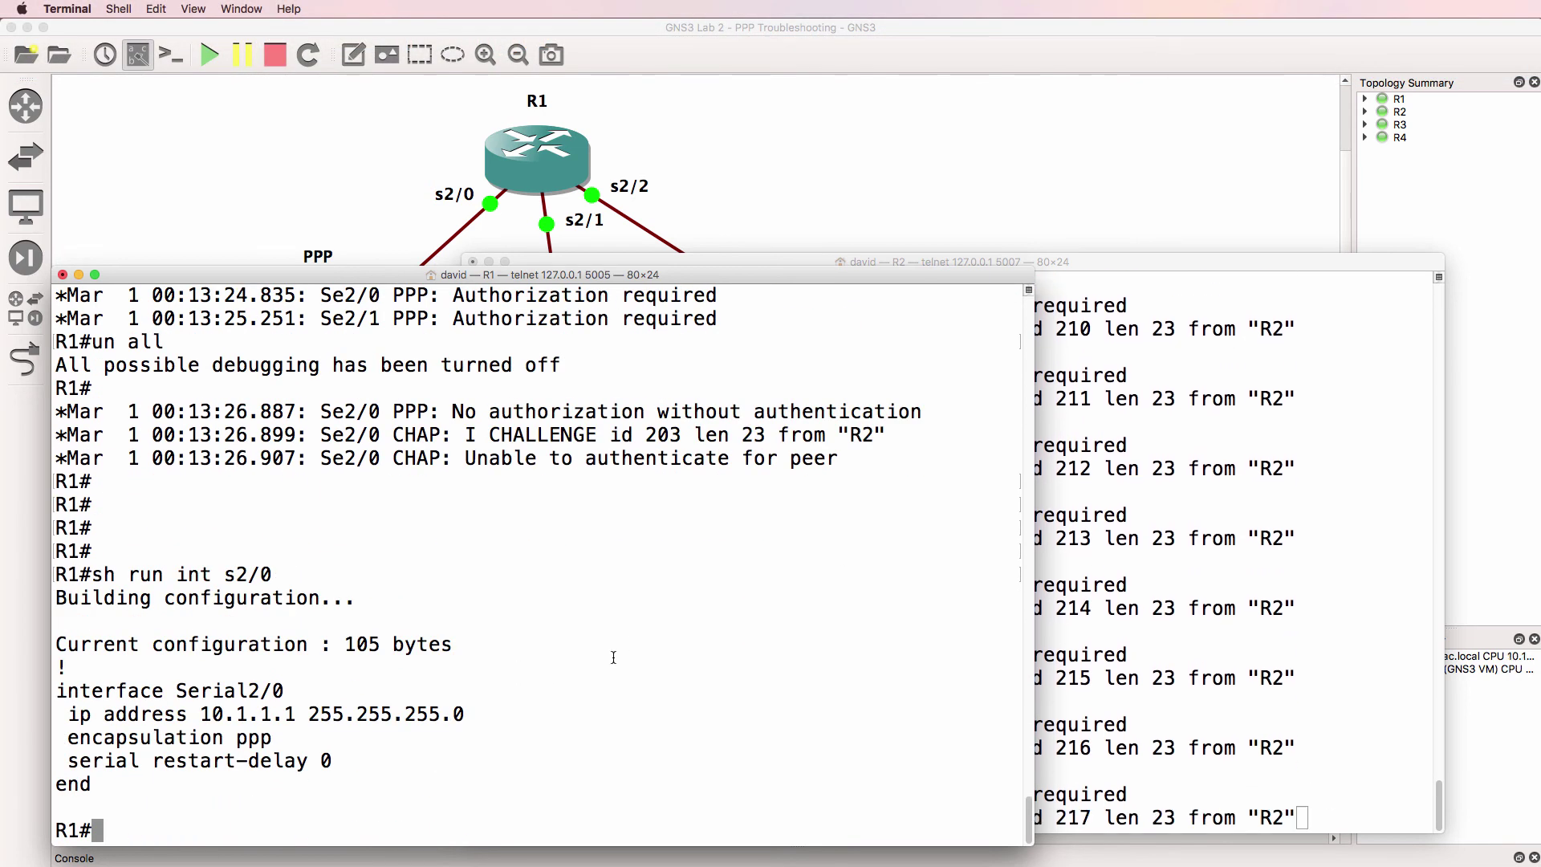
left_click_drag(273, 737, 28, 711)
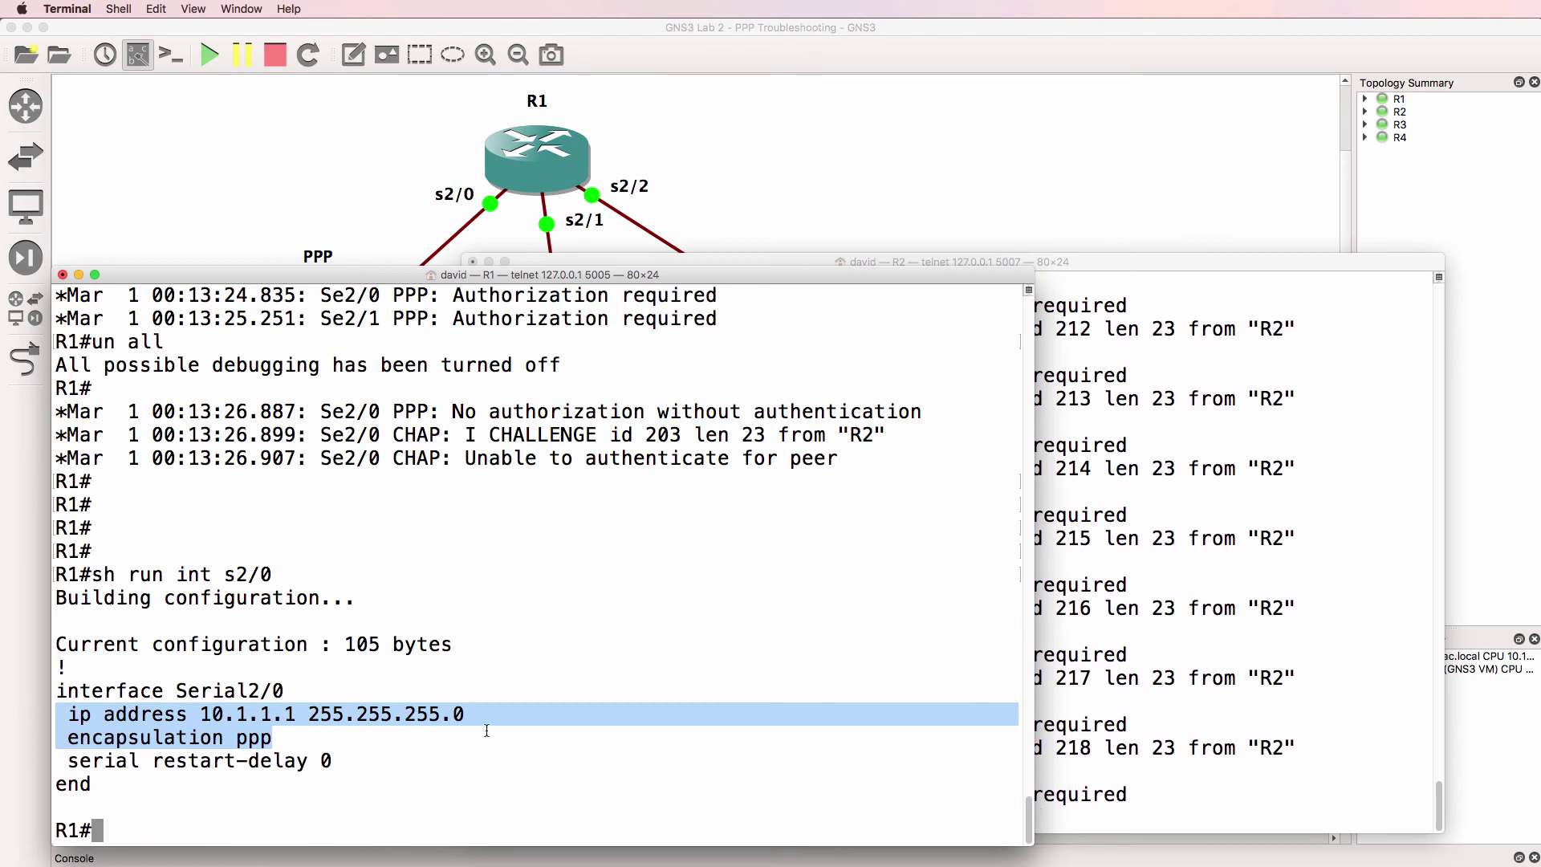
Switch to R2's console and turn off all debugging there with "un all".
left_click(1153, 568)
type("un all")
key("Return")
Display R2's Serial2/0 configuration with "sh run int s2/0" and mark the "ppp authentication chap" line.
type("sh ru")
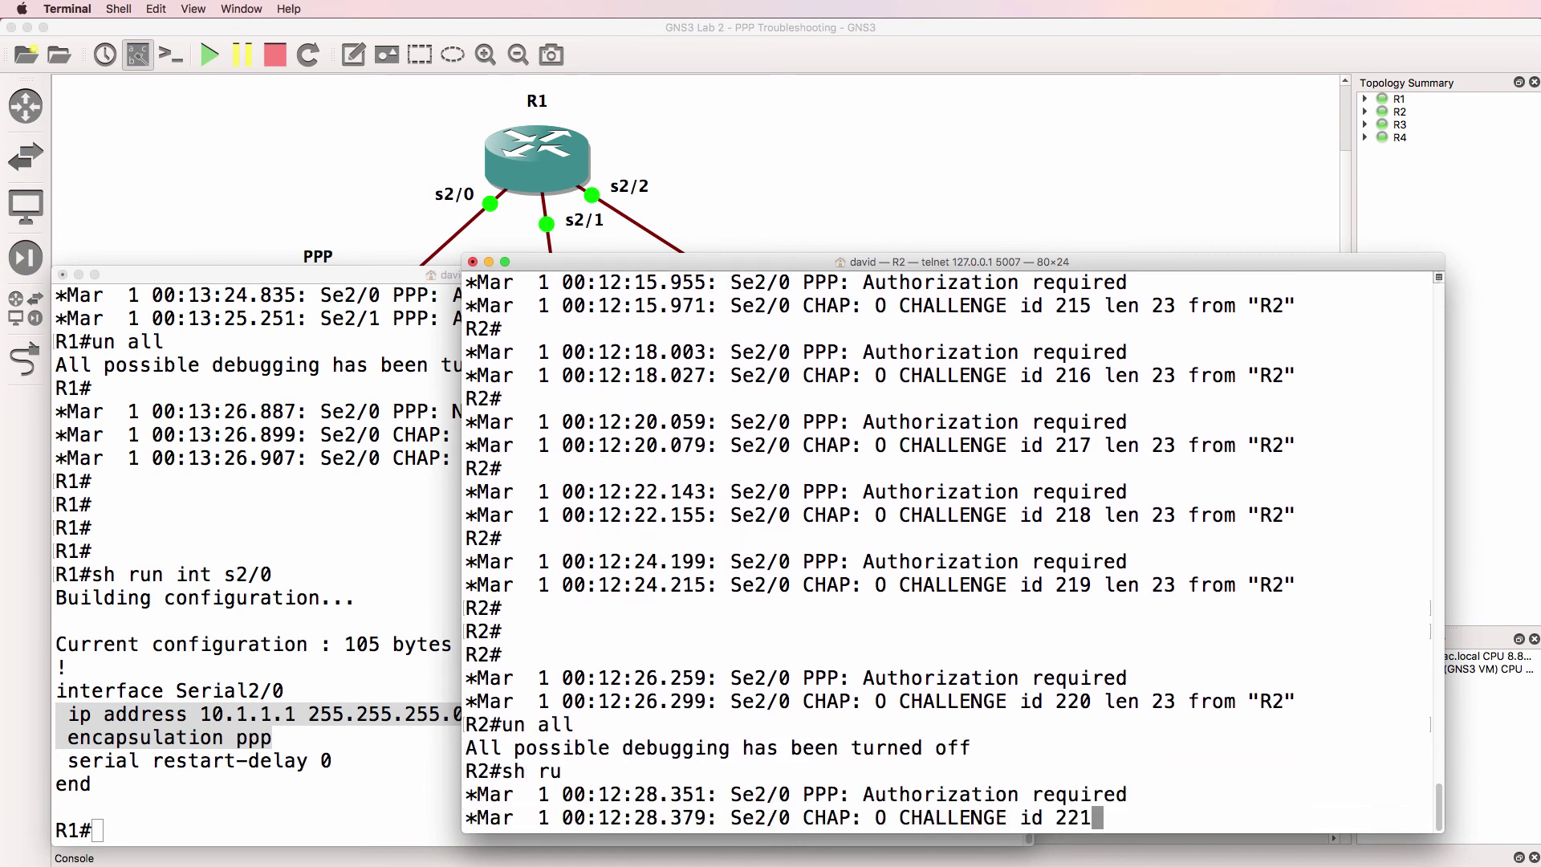
type("n int s21/")
key("BackSpace")
key("BackSpace")
type("/0")
key("Return")
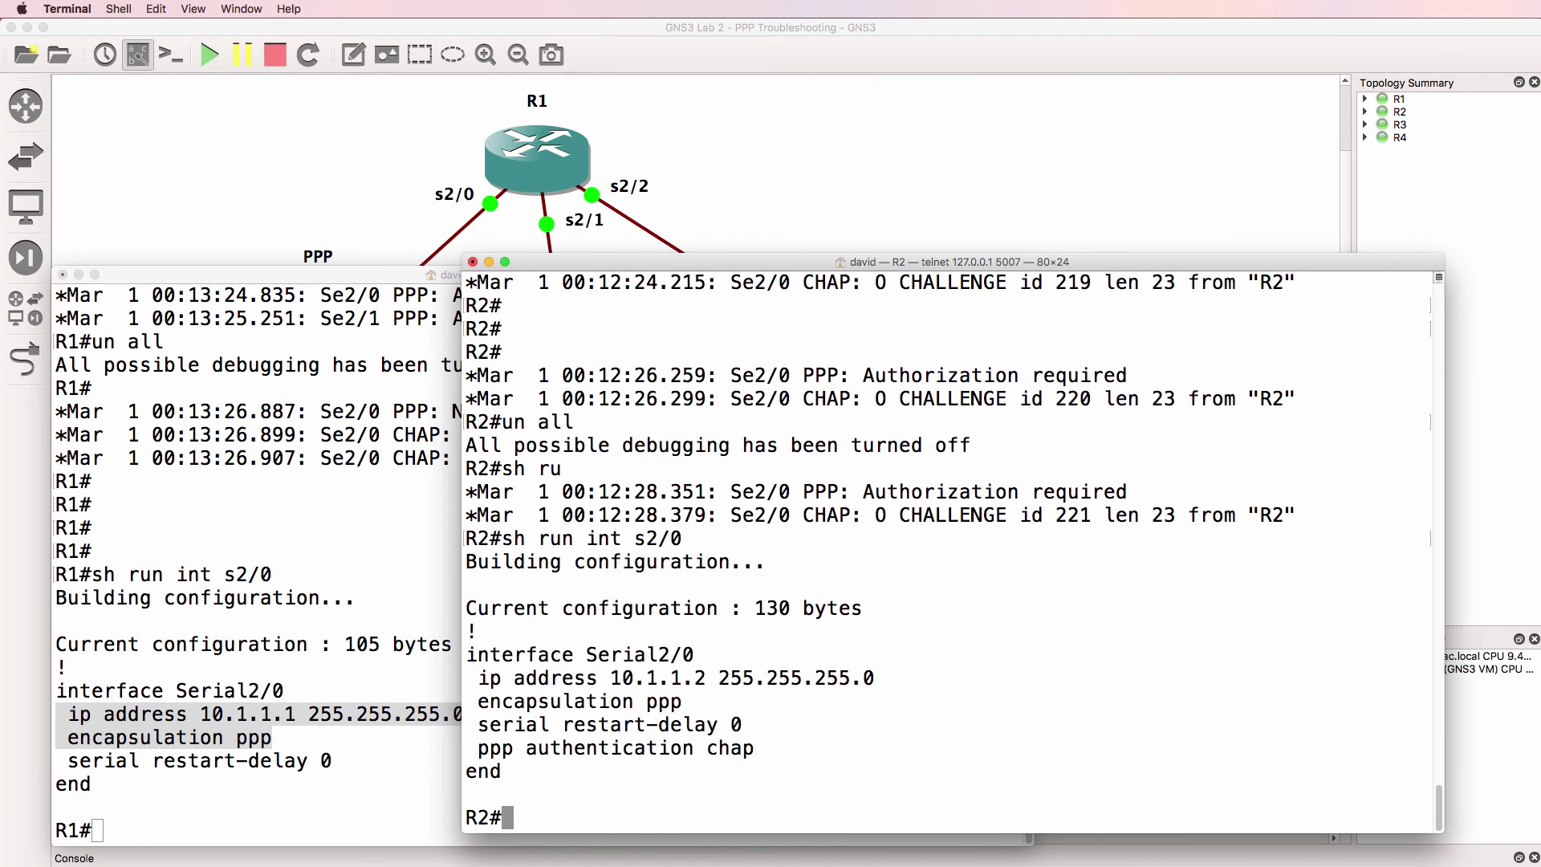
left_click_drag(803, 759, 358, 746)
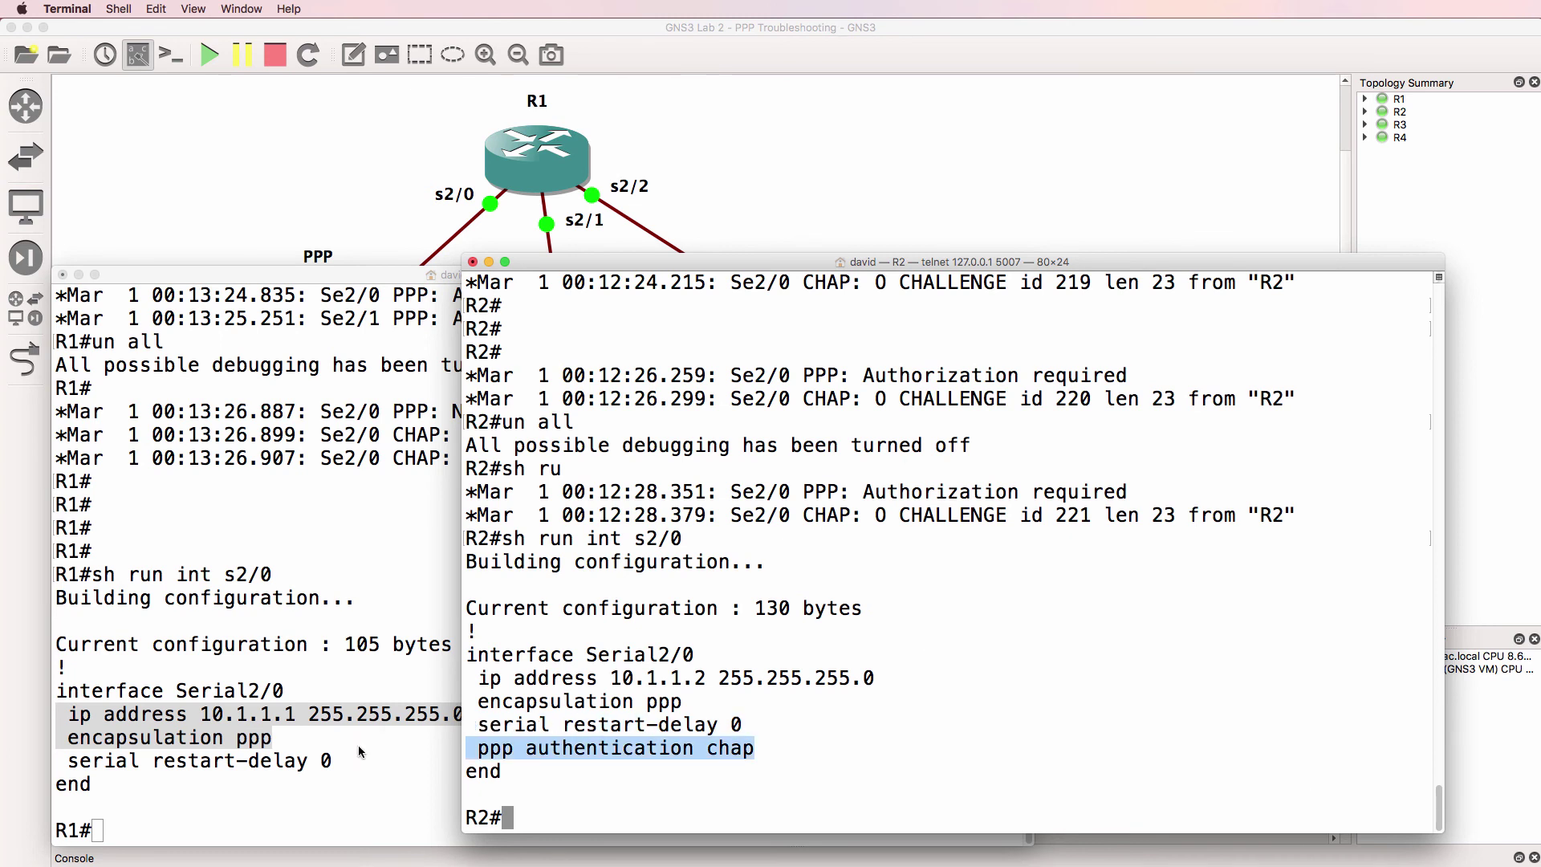
Enter interface configuration mode for Serial2/0 on R2 with "conf t" and "int s2/0".
type("con t")
key("Return")
type("conf t")
key("Return")
type("int s2/0")
key("Return")
Remove PPP authentication from R2's Serial2/0 with "no pp authentication" and leave configuration mode with "end".
type("n")
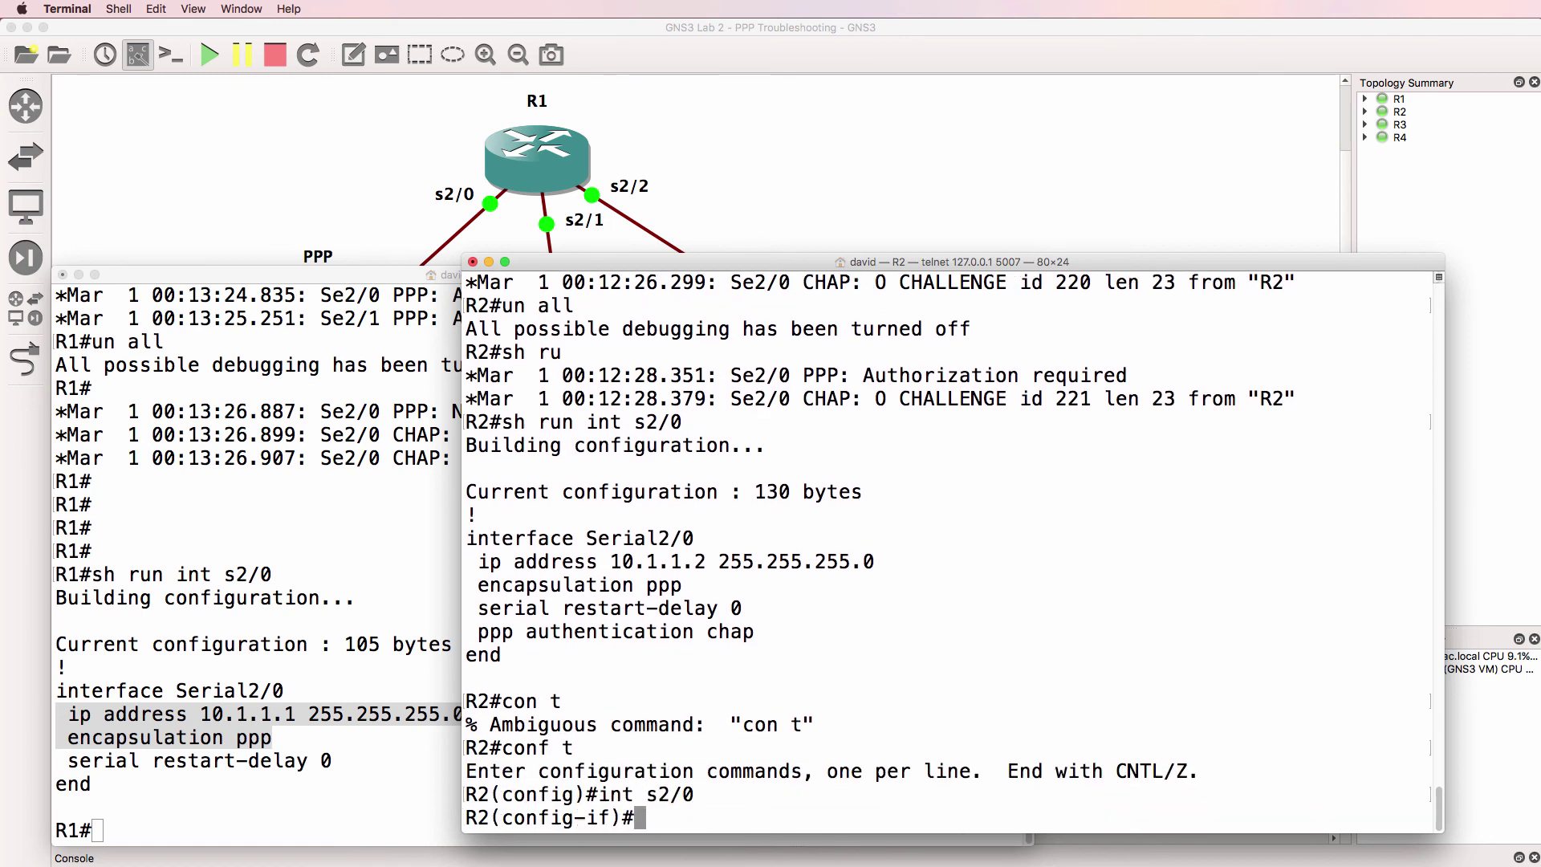
type("o pp au")
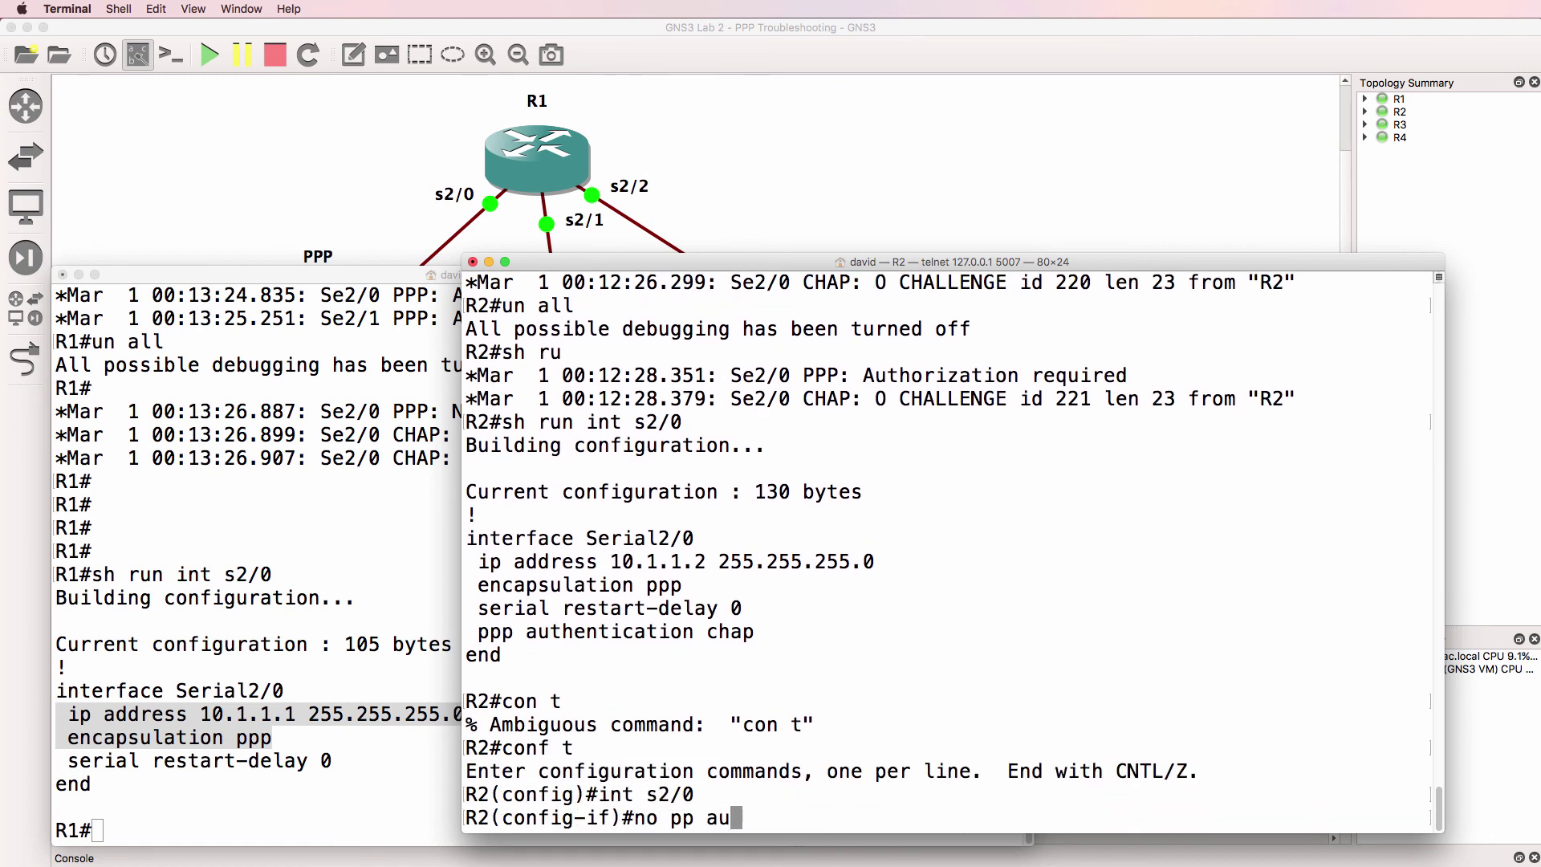
key("Tab")
type("theh")
key("Tab")
key("BackSpace")
key("BackSpace")
type("h")
key("Tab")
key("BackSpace")
type("en")
key("Tab")
type("tication")
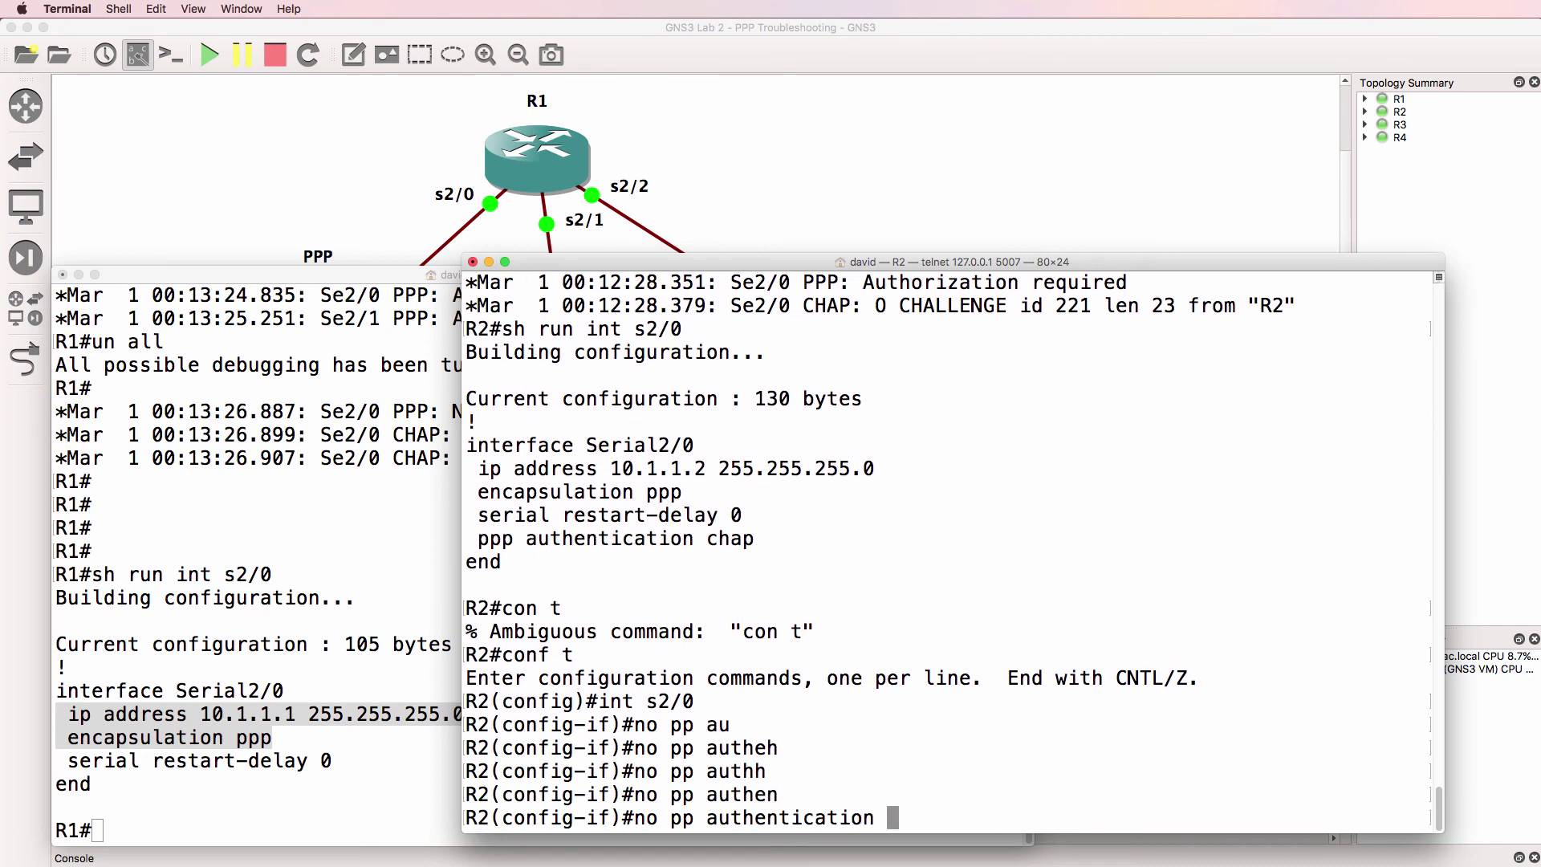
key("Return")
type("end")
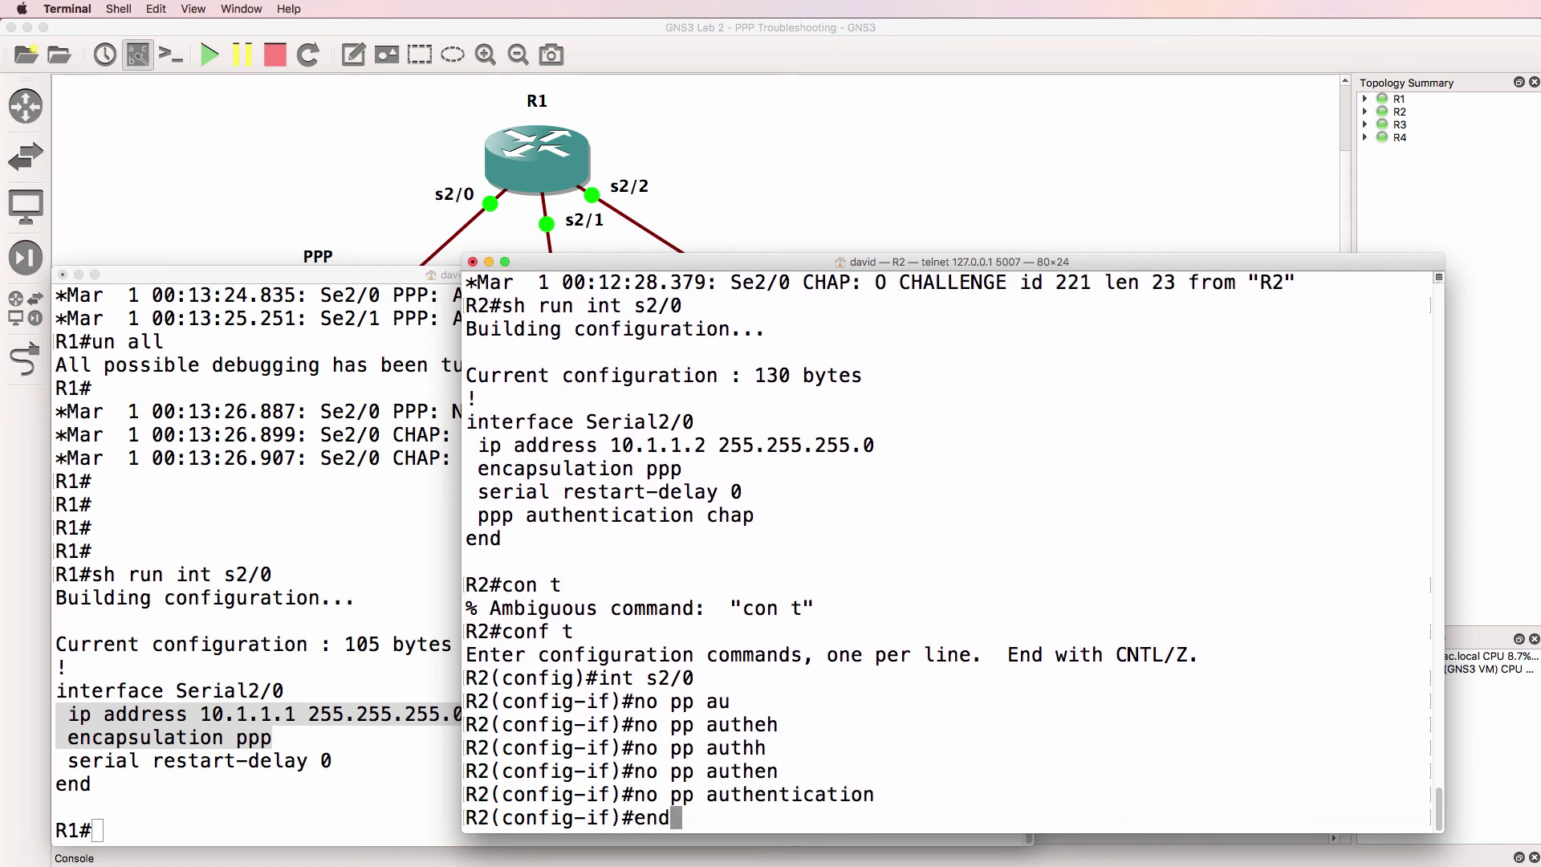
key("Return")
Return to R1's console and turn off all debugging there with "un all".
left_click(391, 575)
left_click(391, 576)
key("Return")
key("Return")
type("un all")
key("Return")
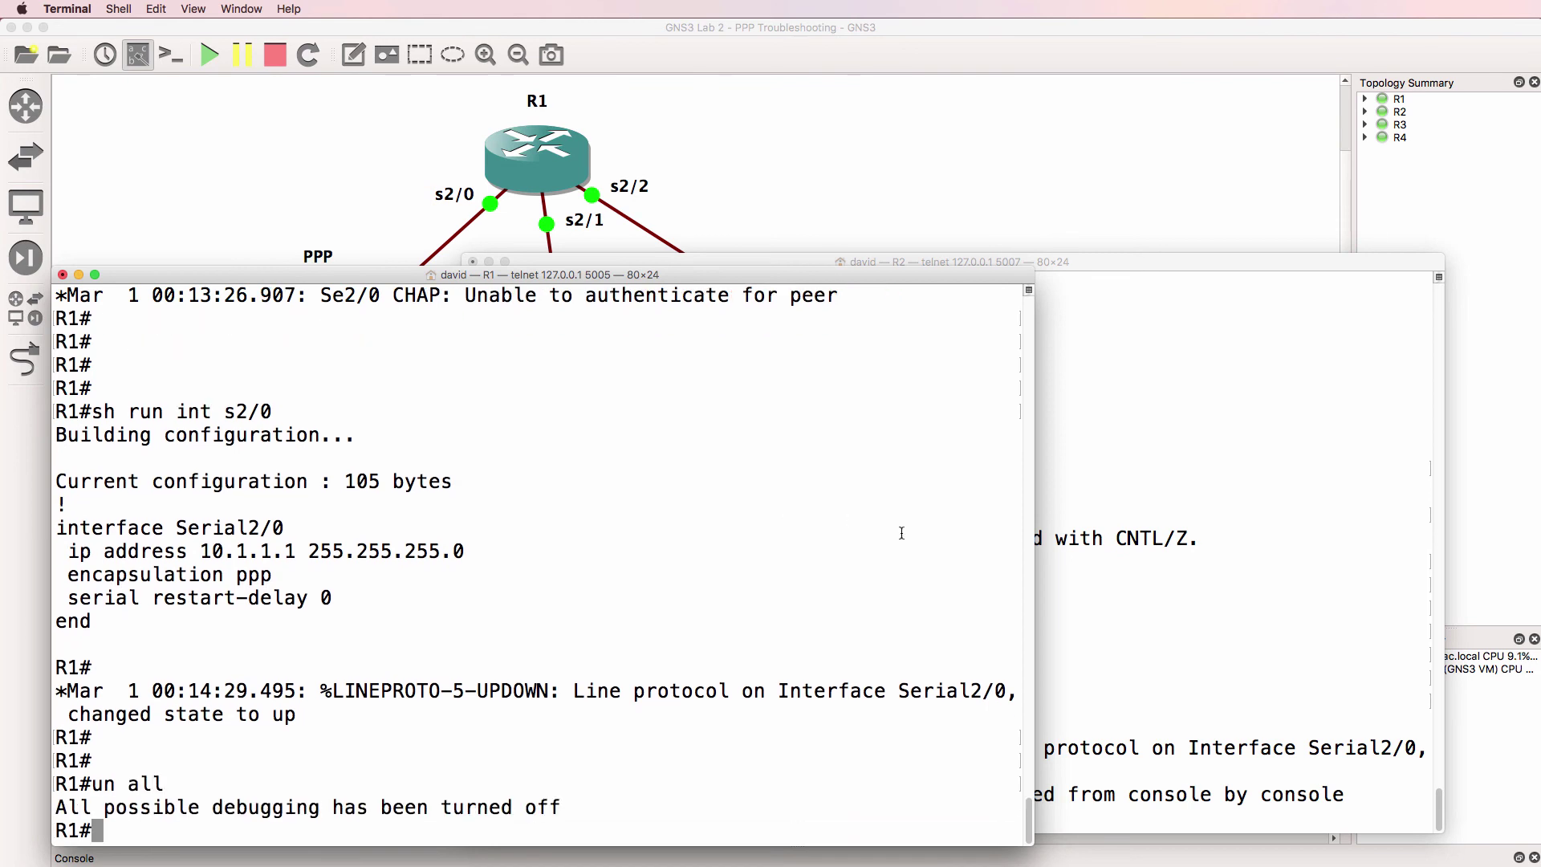
Go back to R2's console and run "un all" again to turn off any remaining debugging.
left_click(1227, 525)
key("Return")
type("un all")
key("Return")
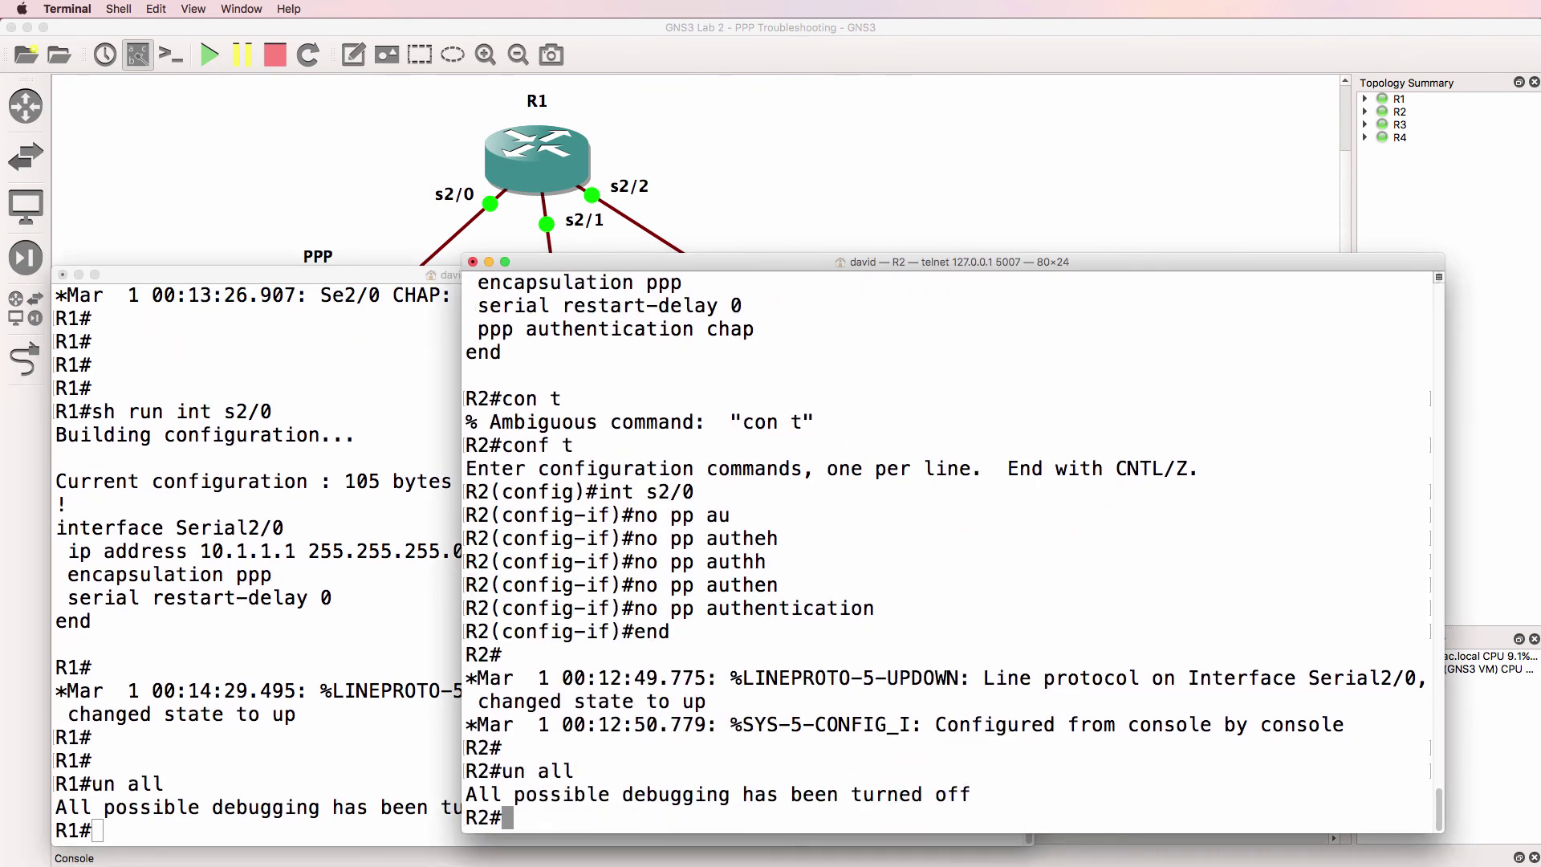
List R2's CDP neighbours with "sh cdp nei" and show their details with "sh cdp nei d".
type("sh cdp nei")
key("Return")
key("Up")
type("d")
key("Return")
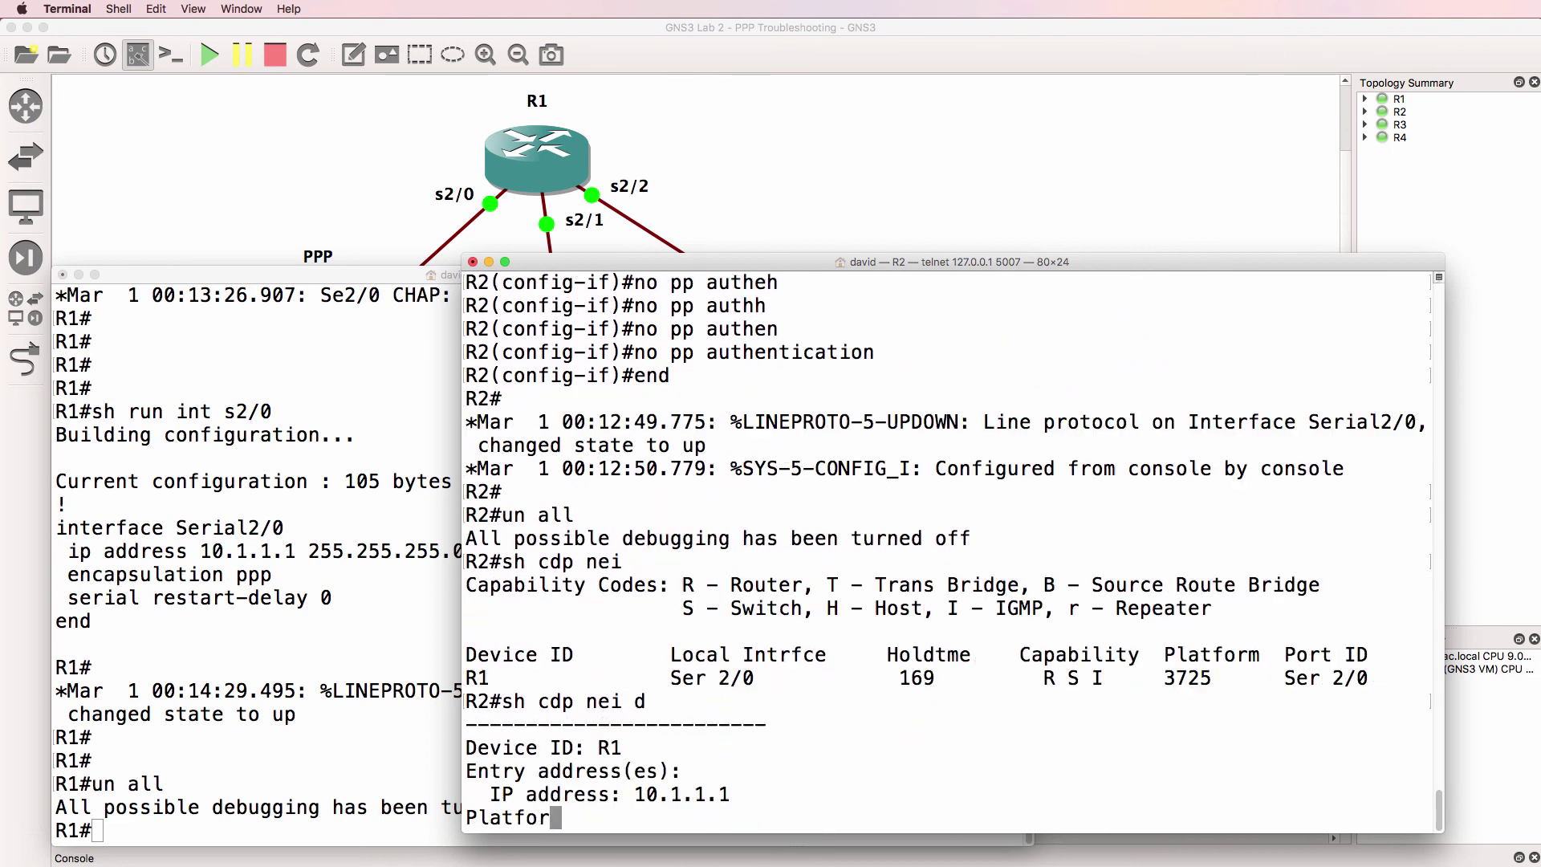
Test connectivity from R2 to R1 with "ping 10.1.1.1".
type("ping")
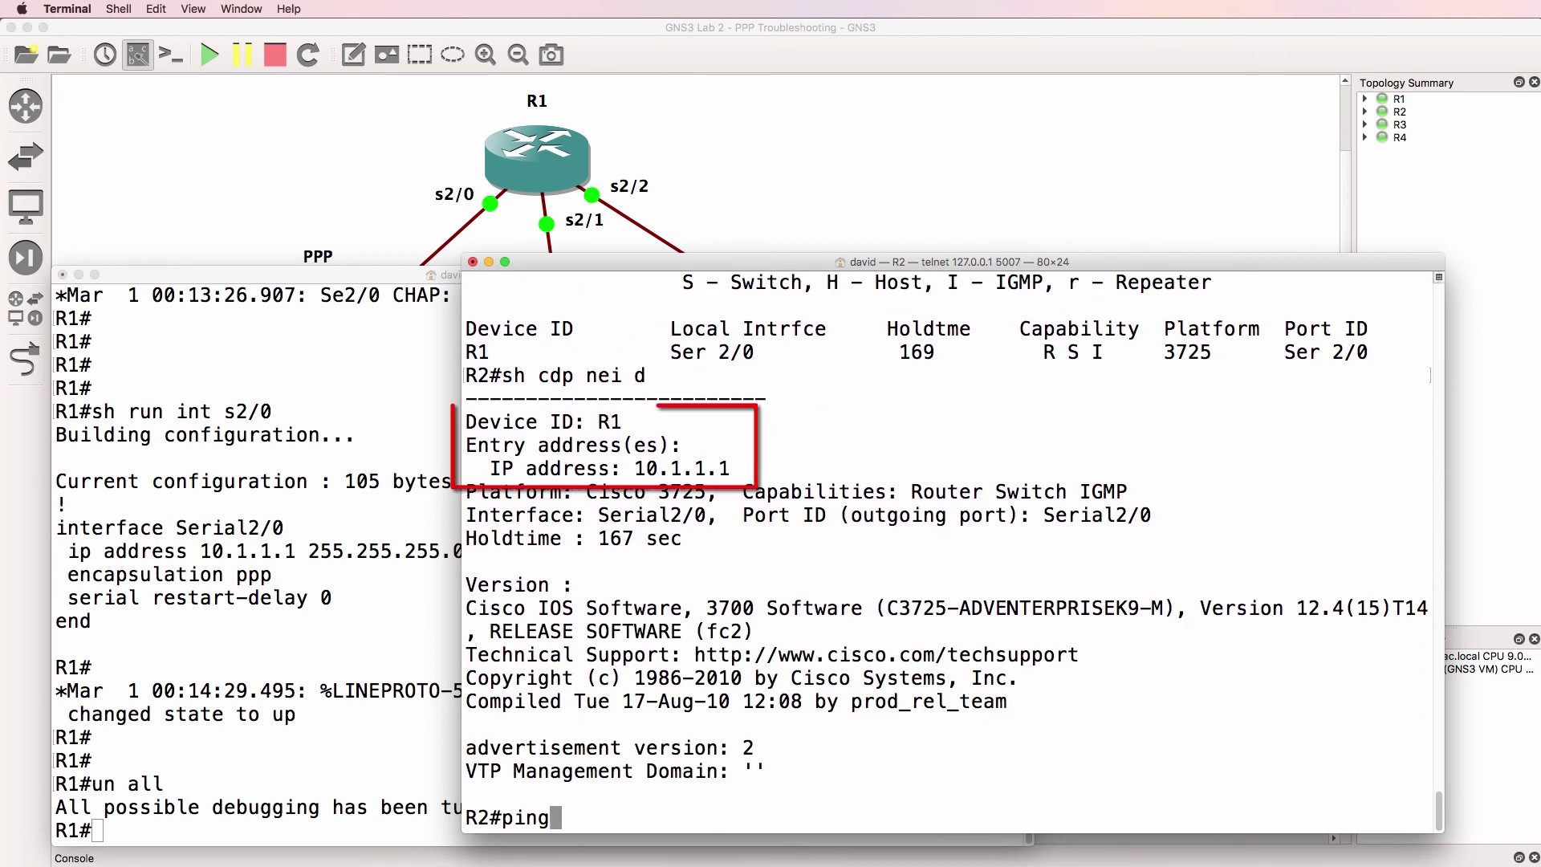
type(" 10.1.1.1")
key("Return")
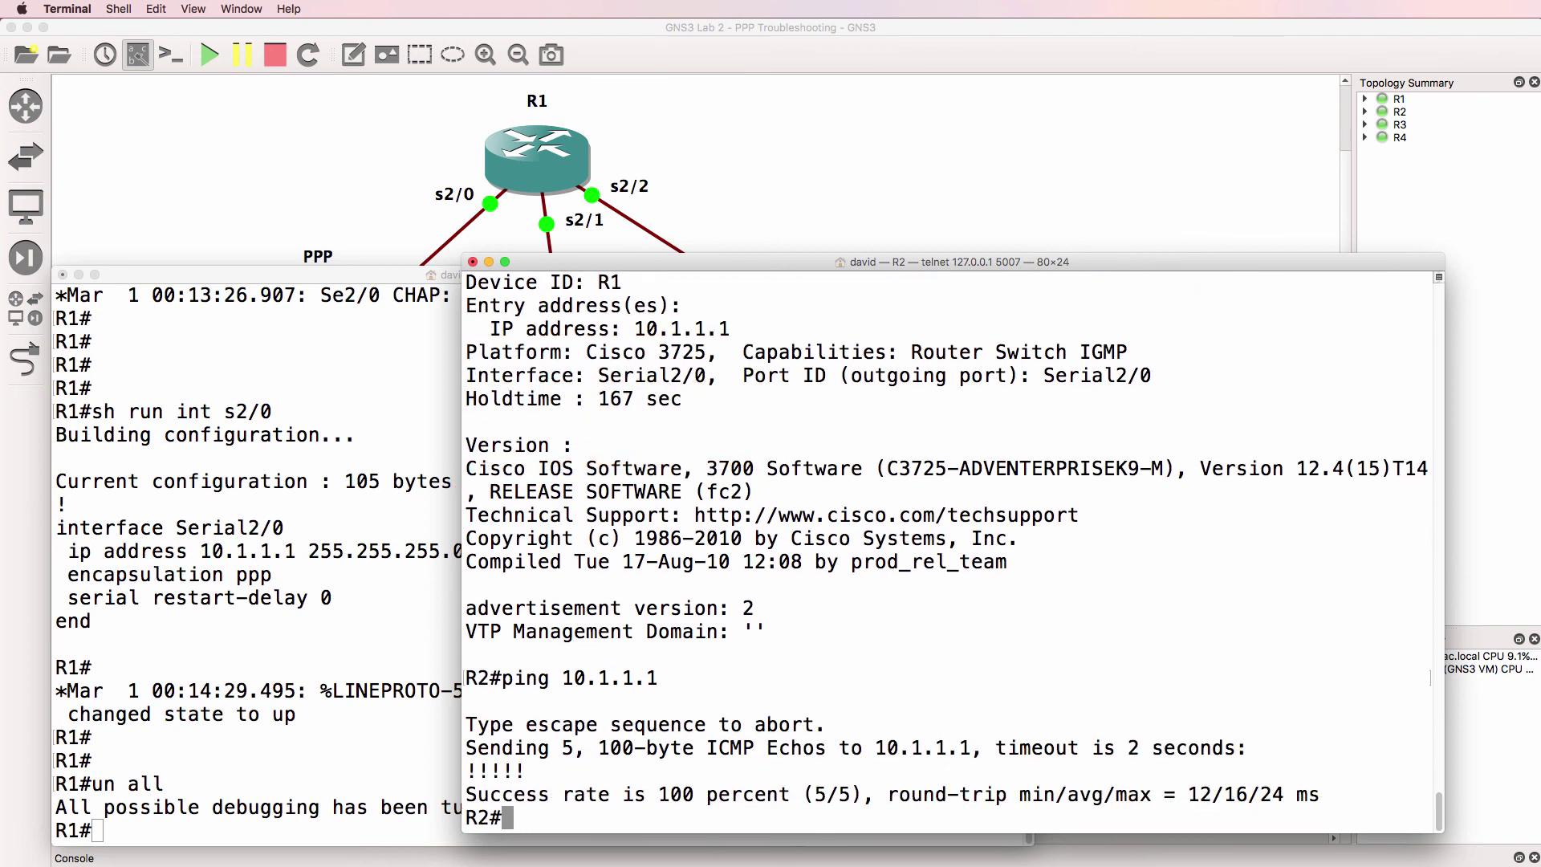
Check R2's interface status with "sh ip int brief" and bring the GNS3 topology back to the front.
type("sh i")
type("p int brief")
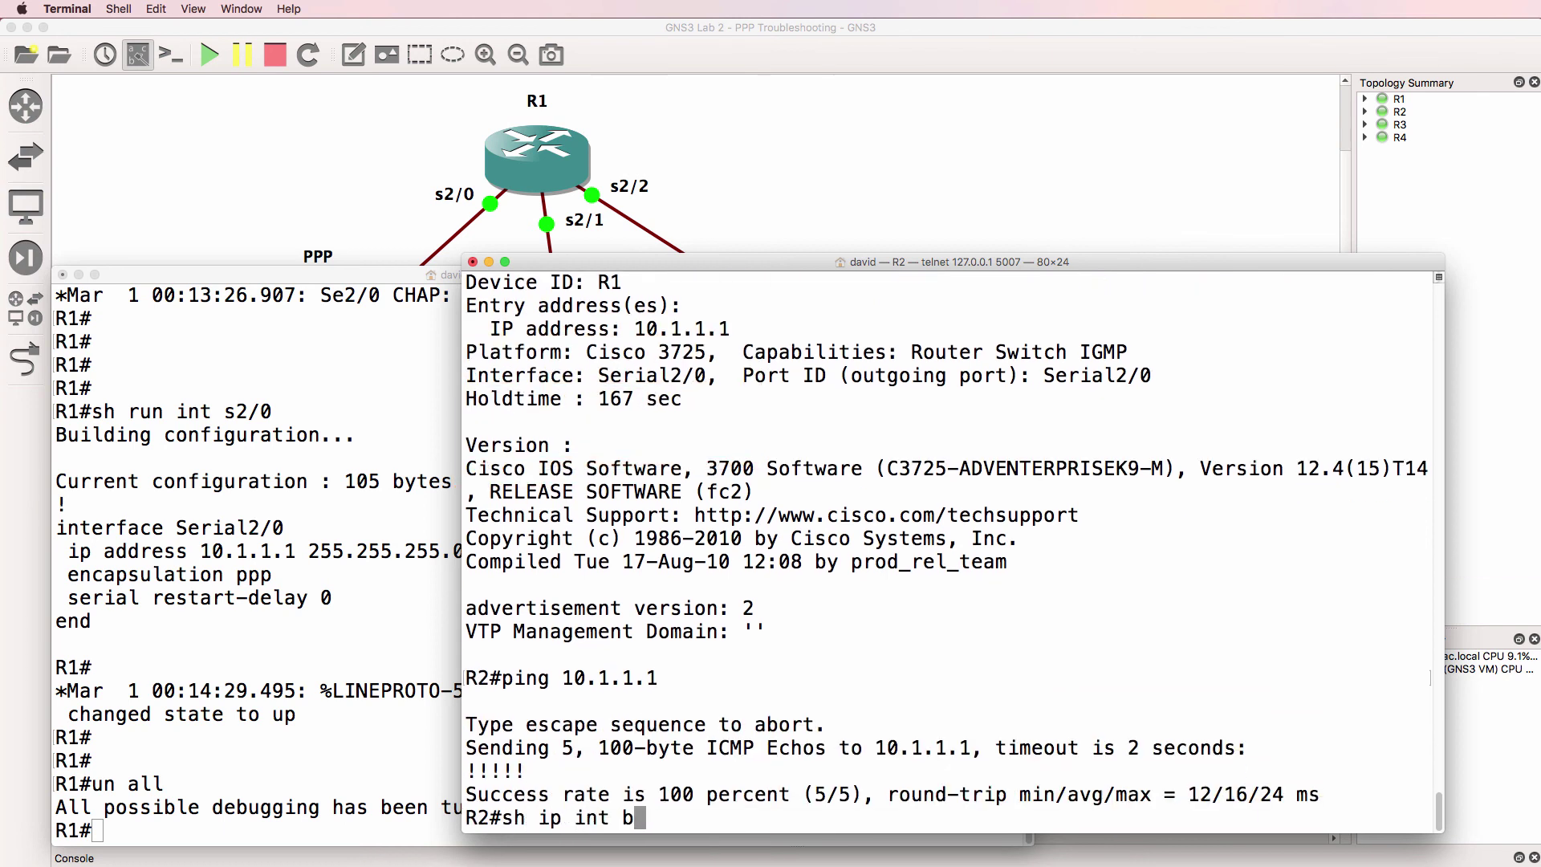
key("Return")
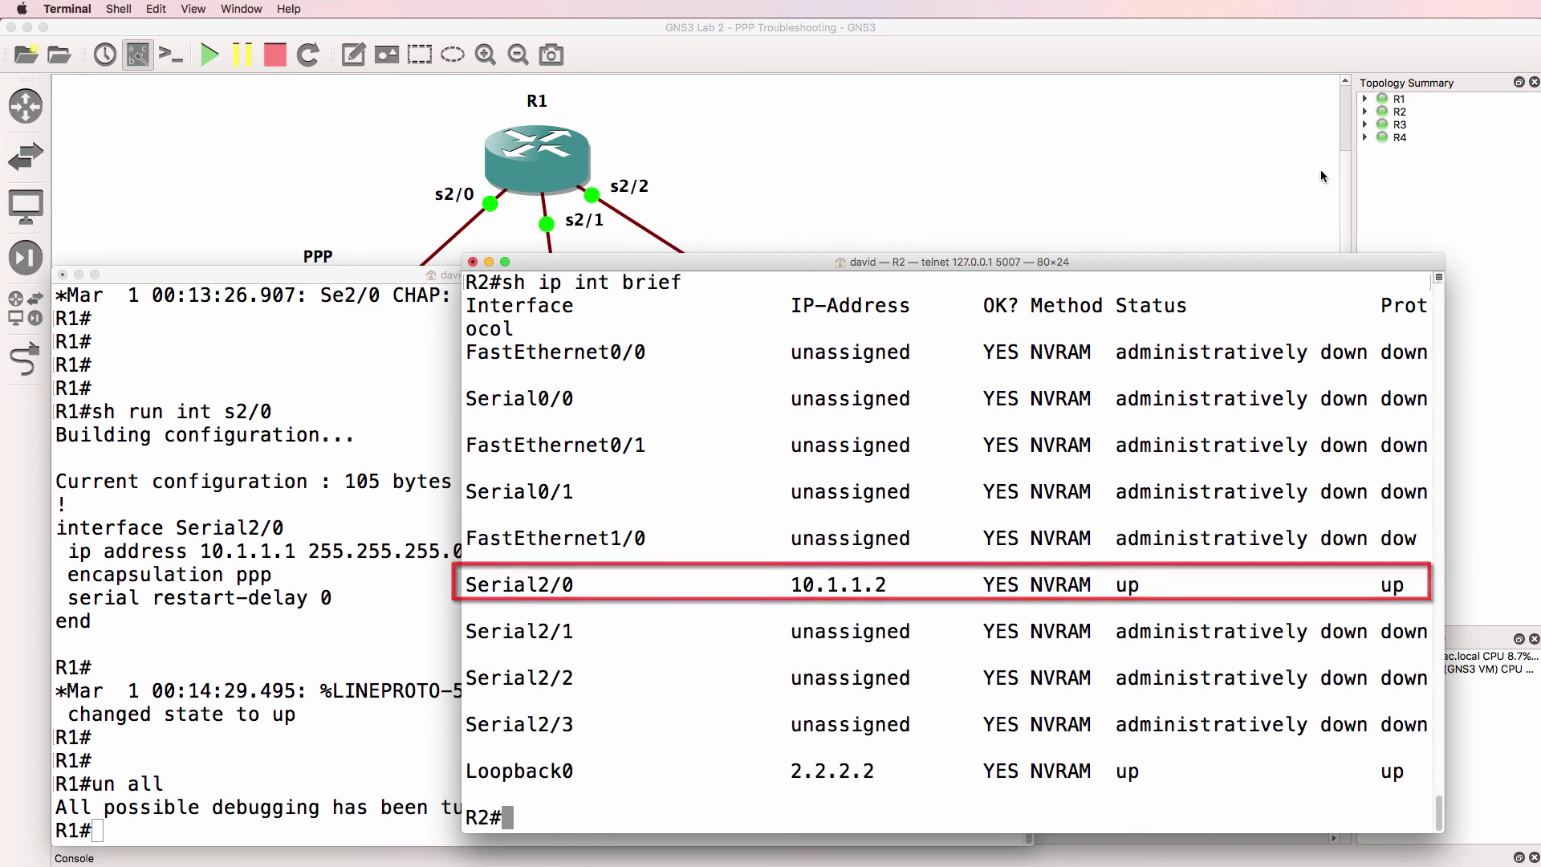
left_click(814, 61)
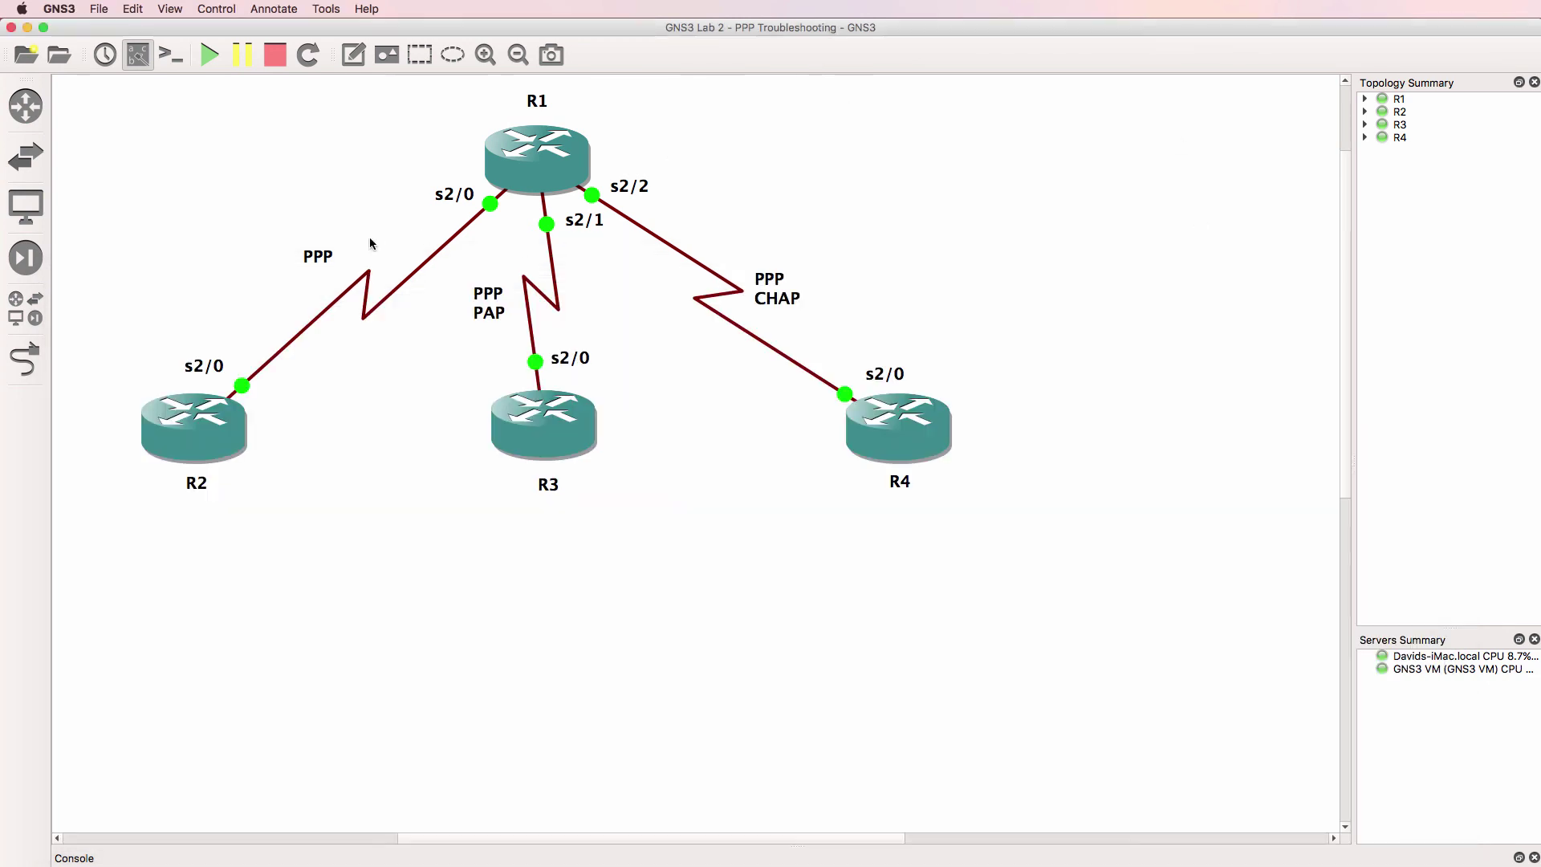